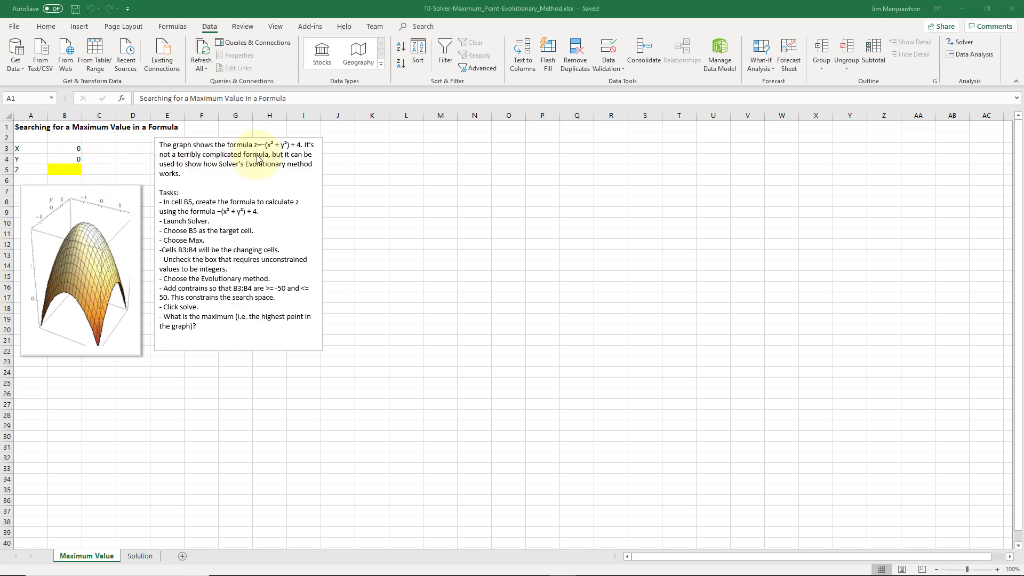
# Enter the formula =-1*(B3*B3+B4*B4)+4 in cell B5 to calculate Z from X and Y.
pyautogui.click(66, 173)
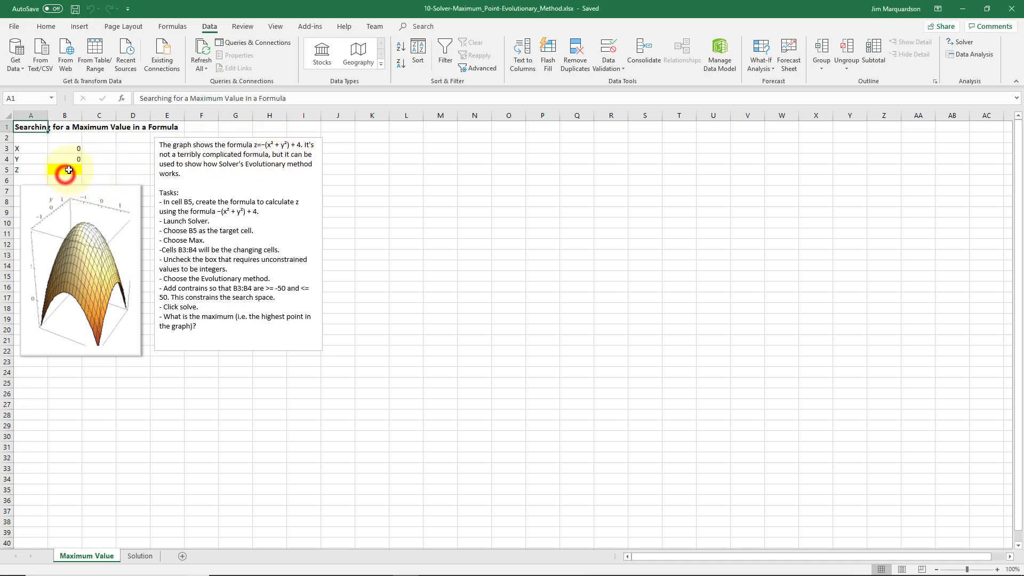
pyautogui.write('=-1')
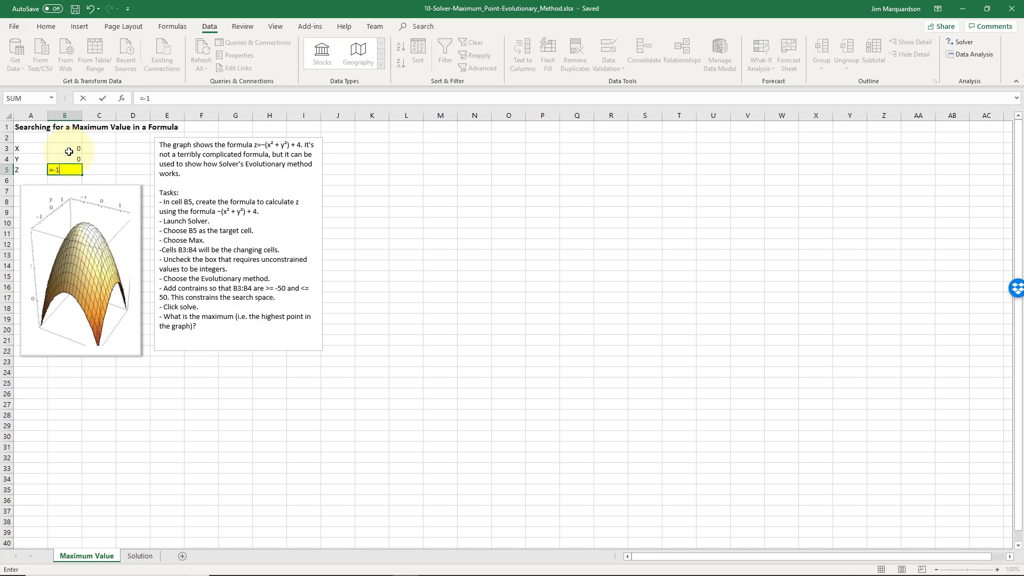
pyautogui.write('*(')
pyautogui.click(69, 151)
pyautogui.write('*')
pyautogui.click(58, 146)
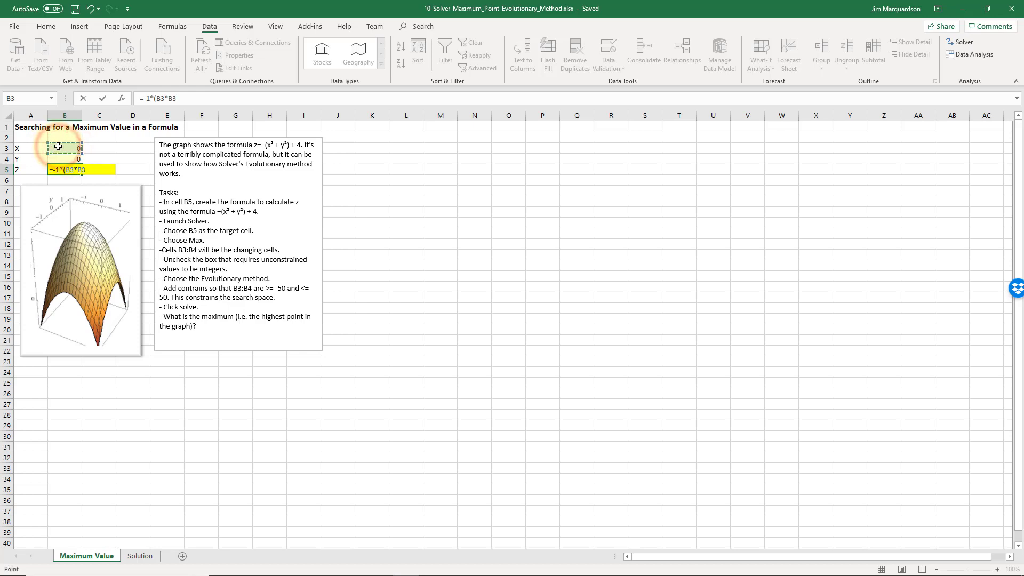
pyautogui.write('+')
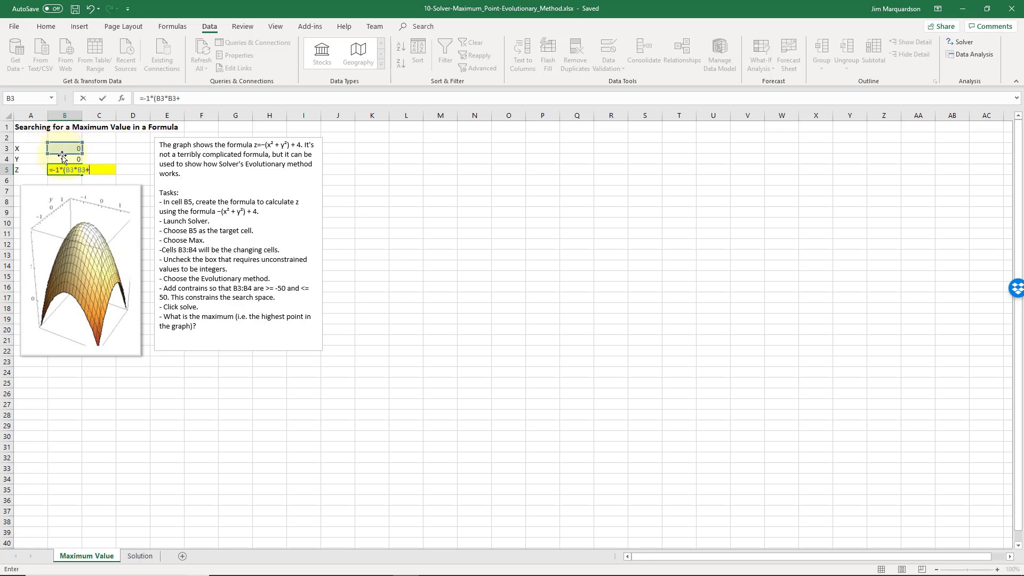
pyautogui.click(63, 156)
pyautogui.write('*')
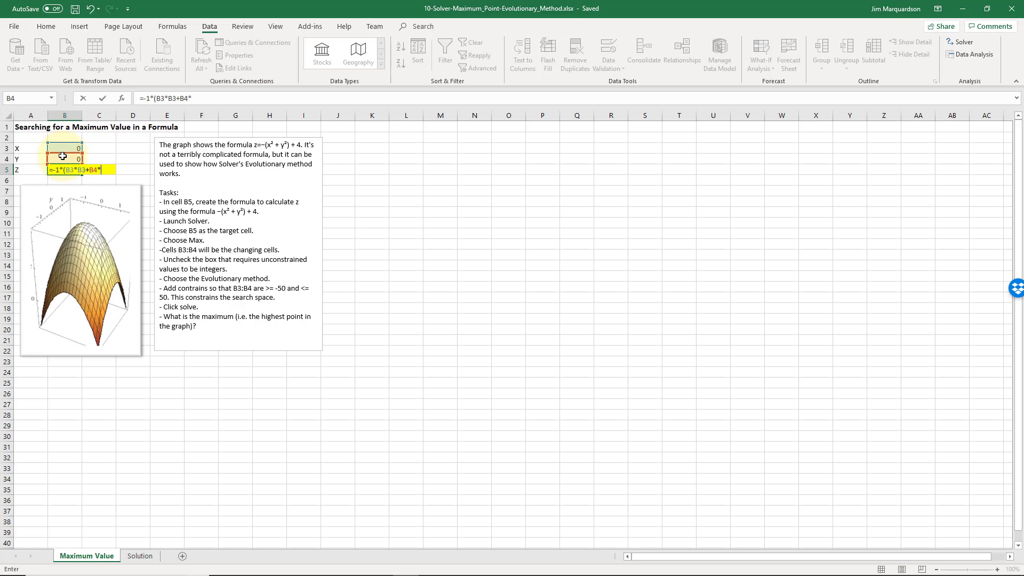
pyautogui.click(64, 156)
pyautogui.write(')+4')
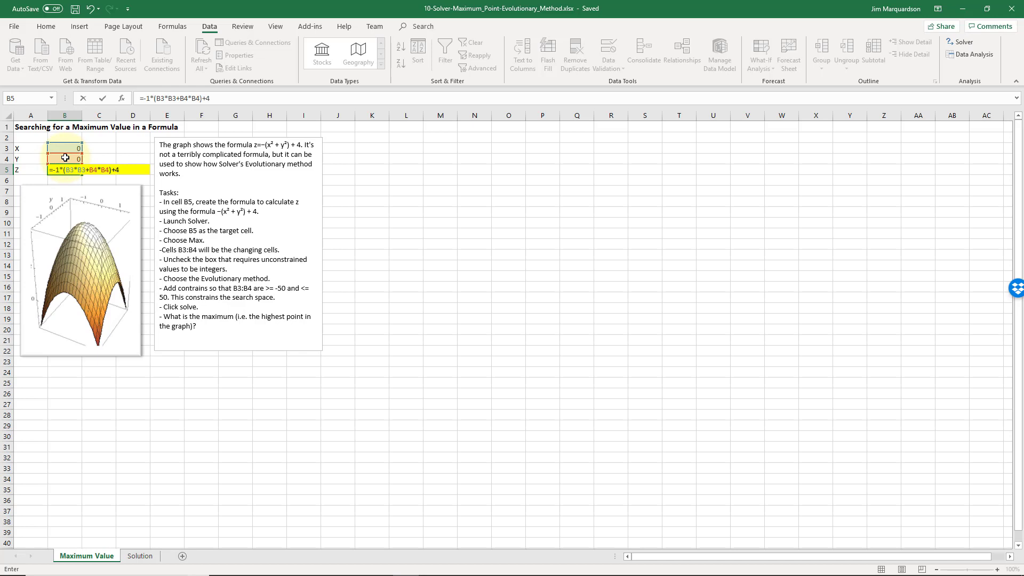
pyautogui.press('Return')
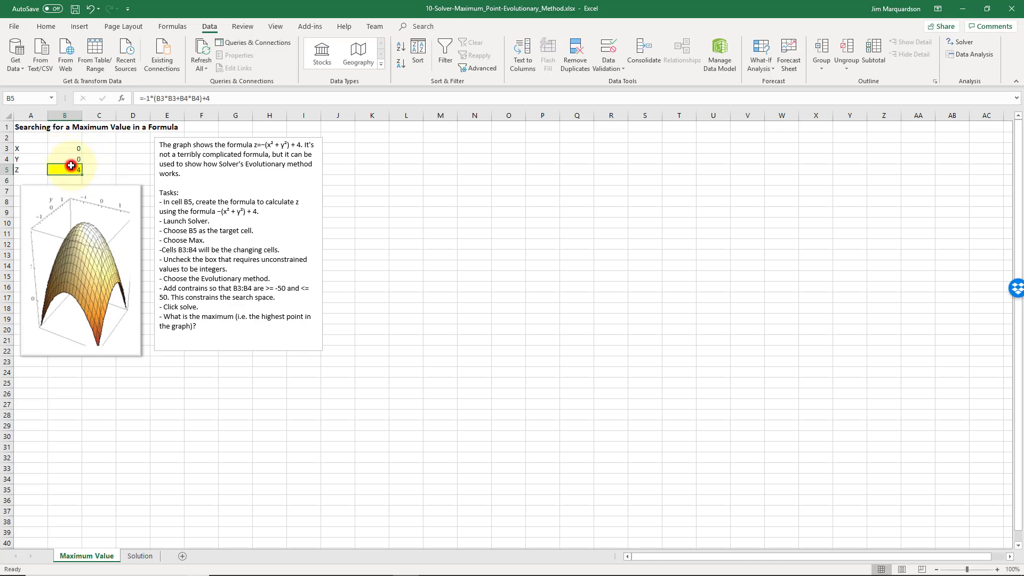
# Set X in cell B3 to 6 and Y in cell B4 to 7 to test the Z formula.
pyautogui.click(68, 148)
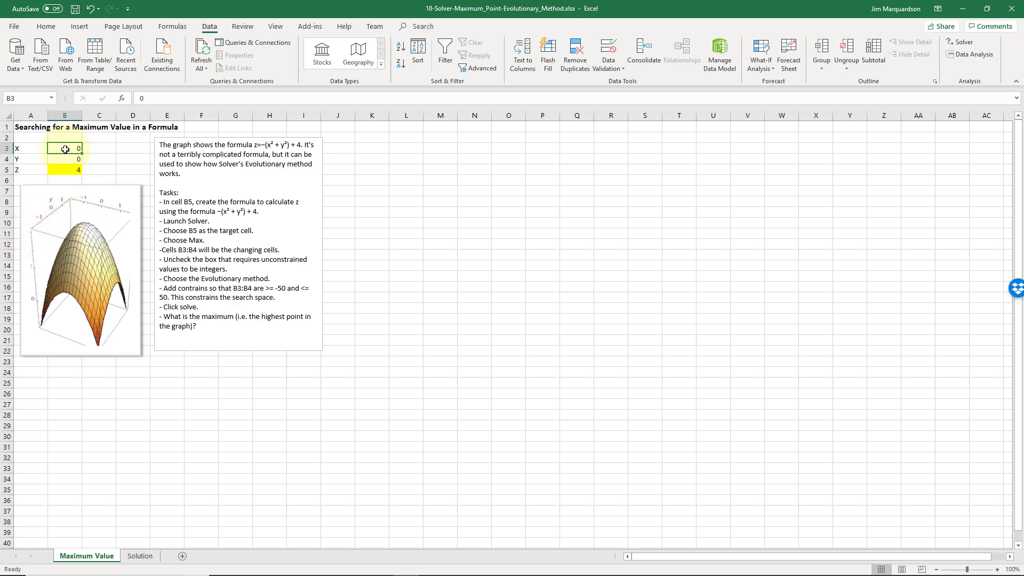
pyautogui.write('6')
pyautogui.press('Return')
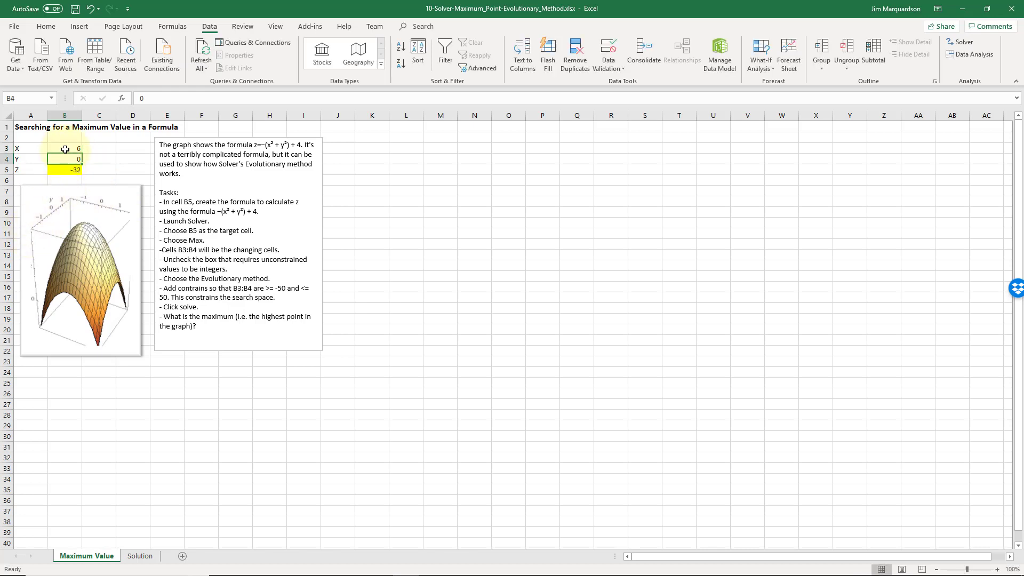
pyautogui.write('7')
pyautogui.press('Return')
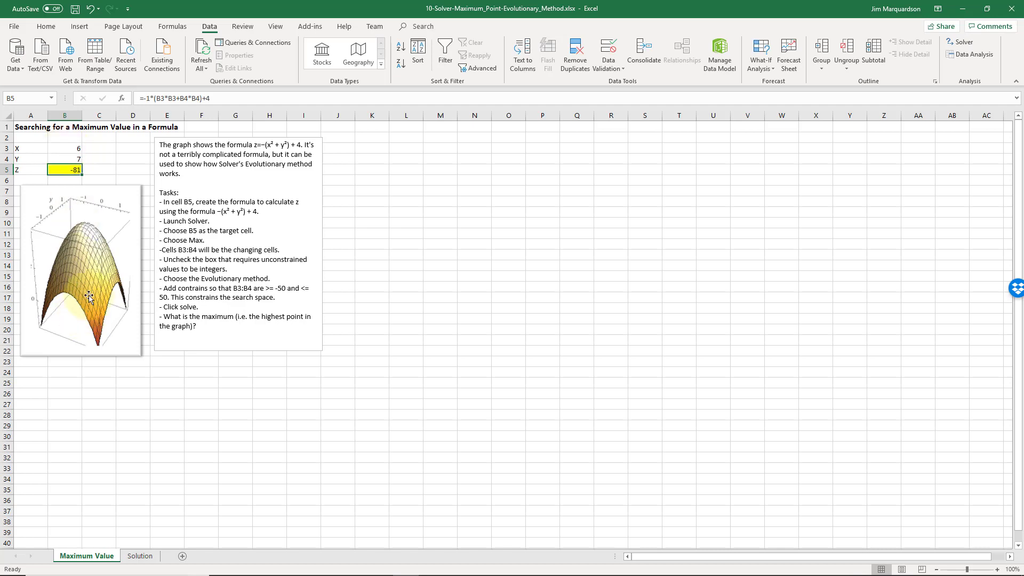
# Set Y in cell B4 to 10 and X in cell B3 to 100 as further test values.
pyautogui.press('Up')
pyautogui.write('10')
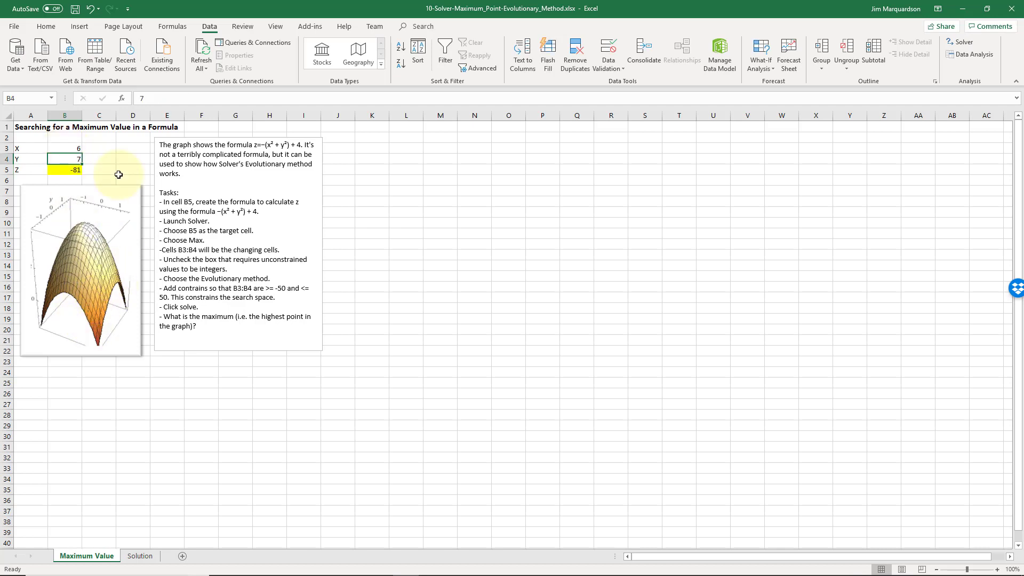
pyautogui.press('Return')
pyautogui.press('Up')
pyautogui.press('Up')
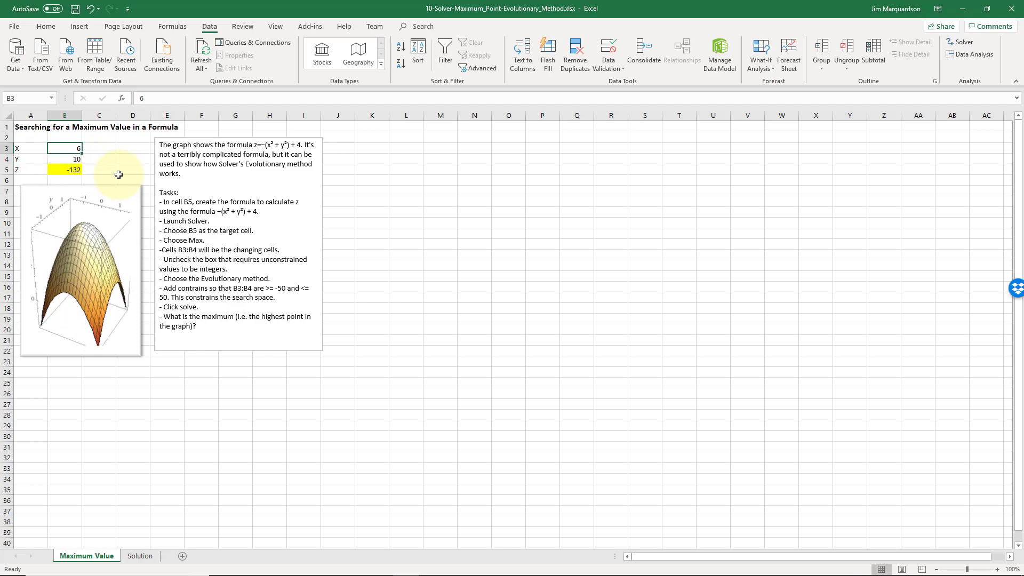
pyautogui.write('100')
pyautogui.press('Return')
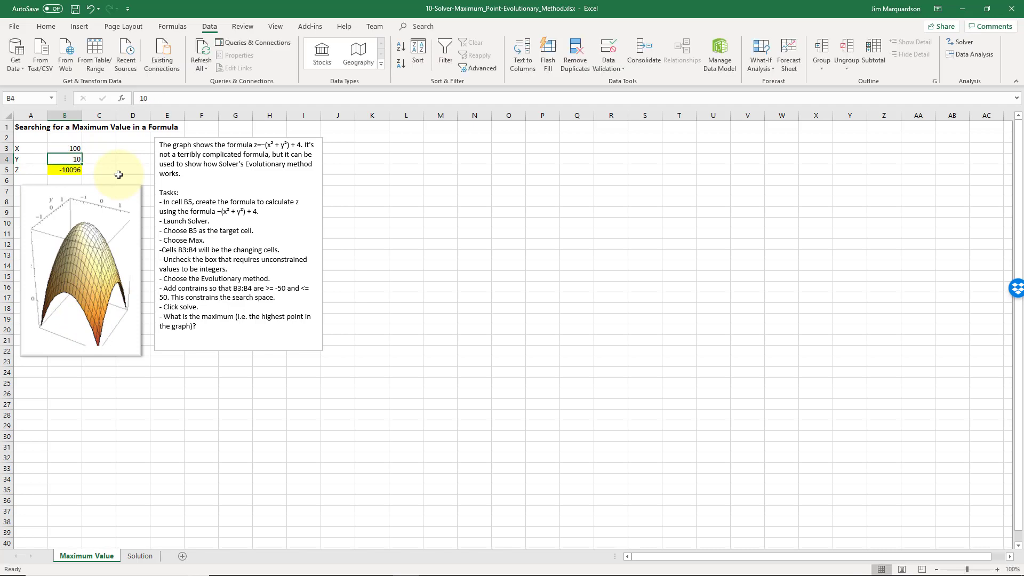
pyautogui.press('Down')
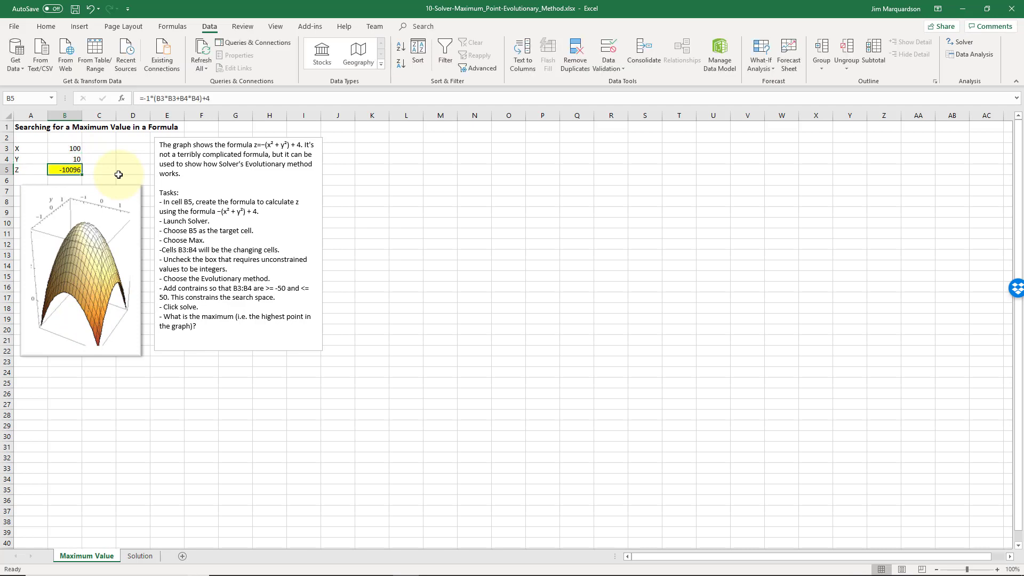
# Set X in cell B3 to 1 as another test value for the formula.
pyautogui.press('Up')
pyautogui.press('Up')
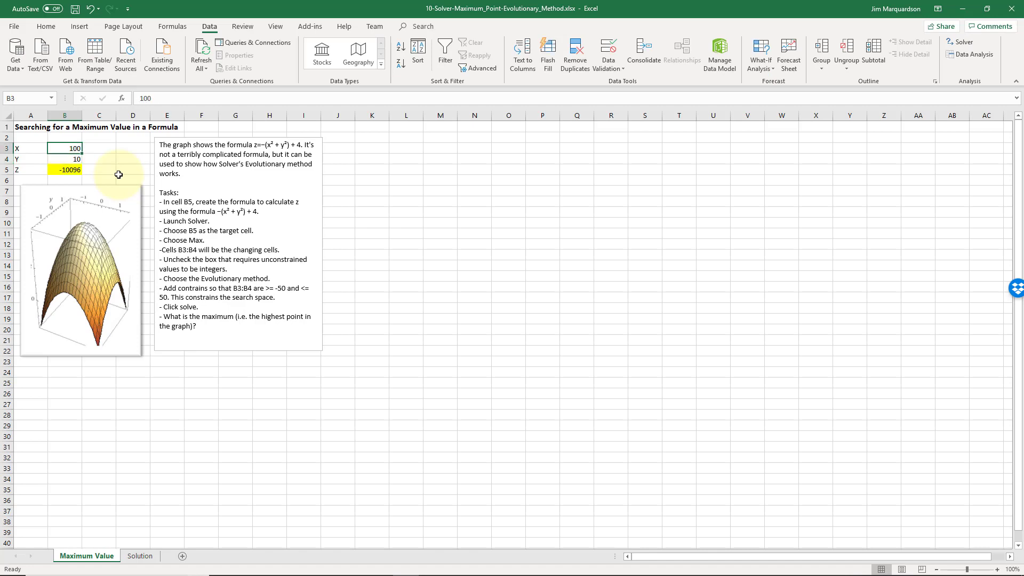
pyautogui.write('1')
pyautogui.press('Return')
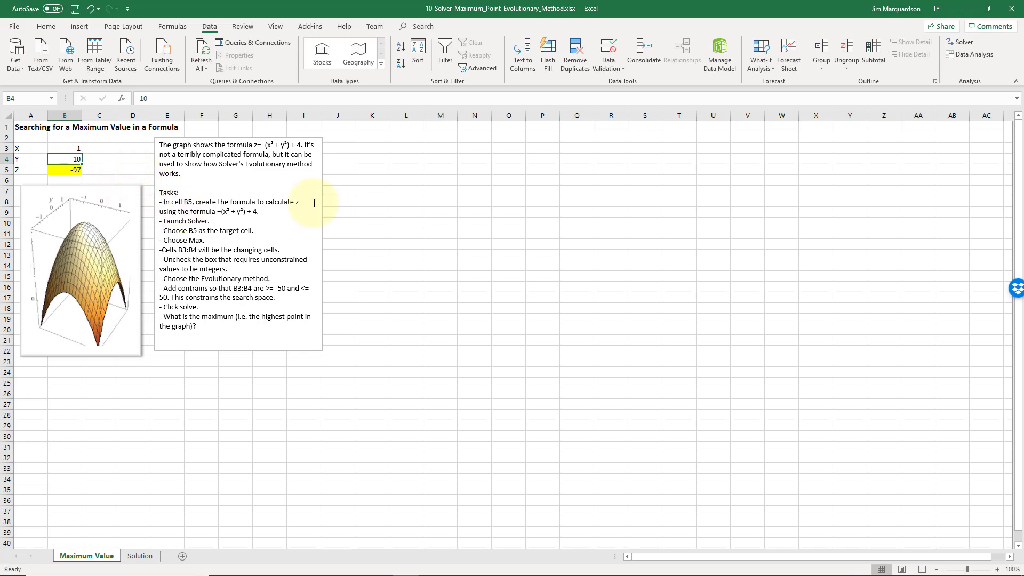
# Check in the Excel add-ins manager whether the Solver Add-in is enabled, leaving the add-in selection as it is.
pyautogui.click(14, 26)
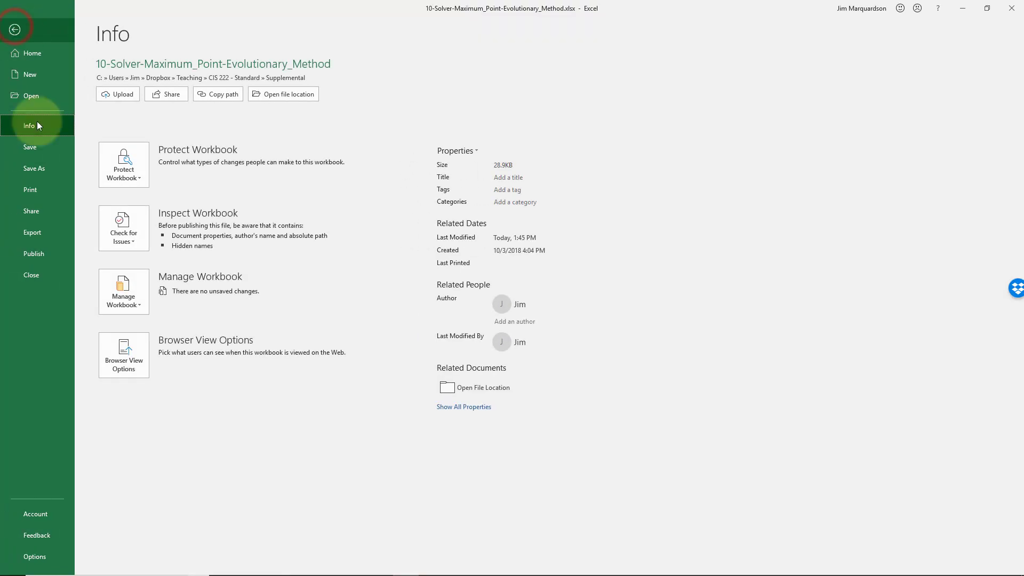
pyautogui.click(58, 557)
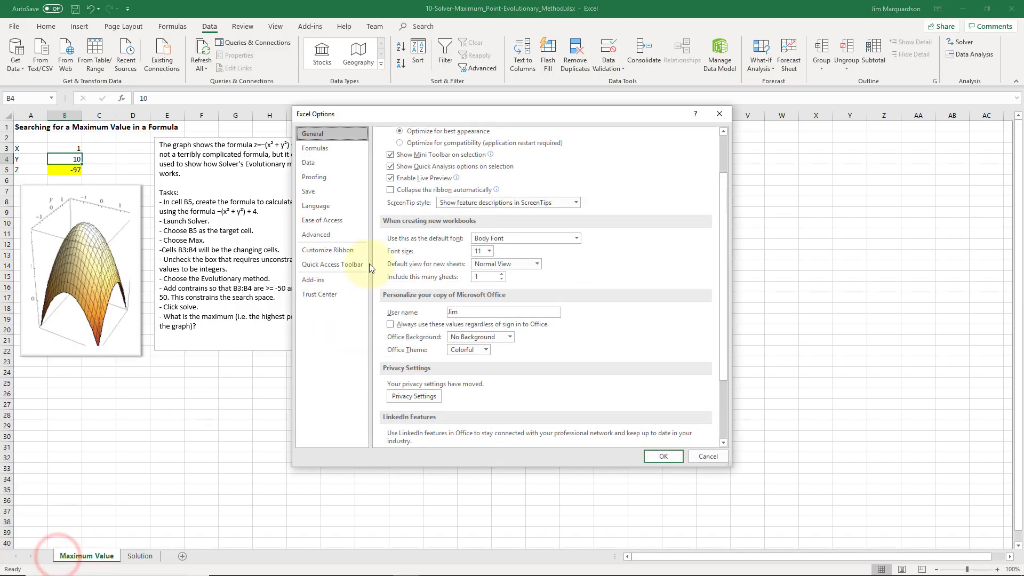
pyautogui.click(326, 283)
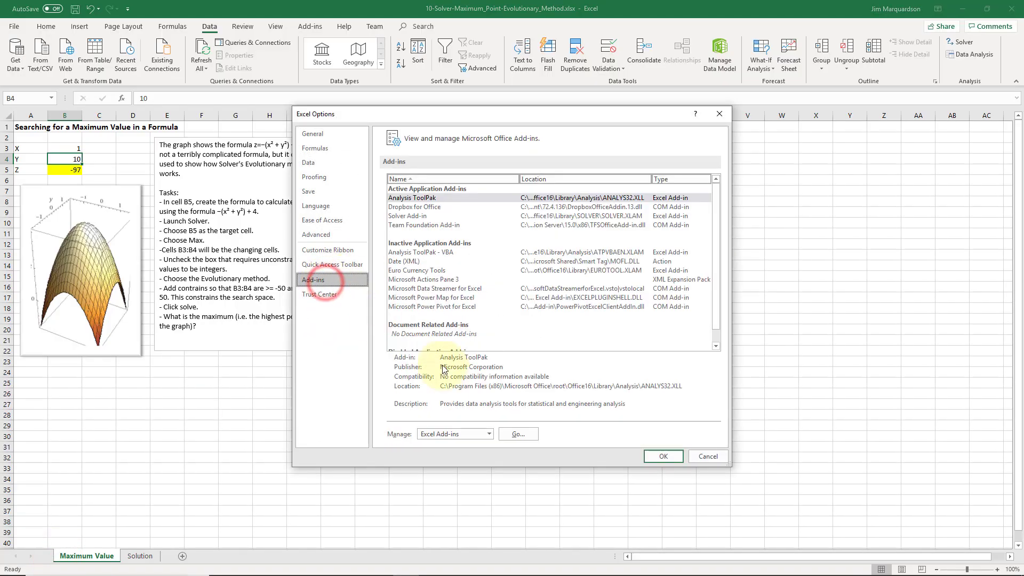
pyautogui.click(521, 434)
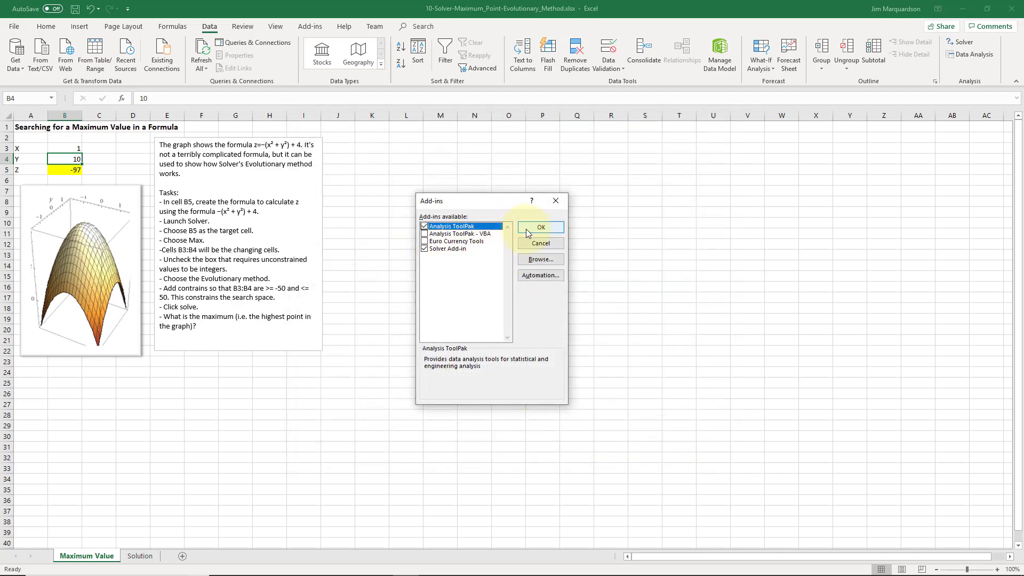
pyautogui.click(533, 243)
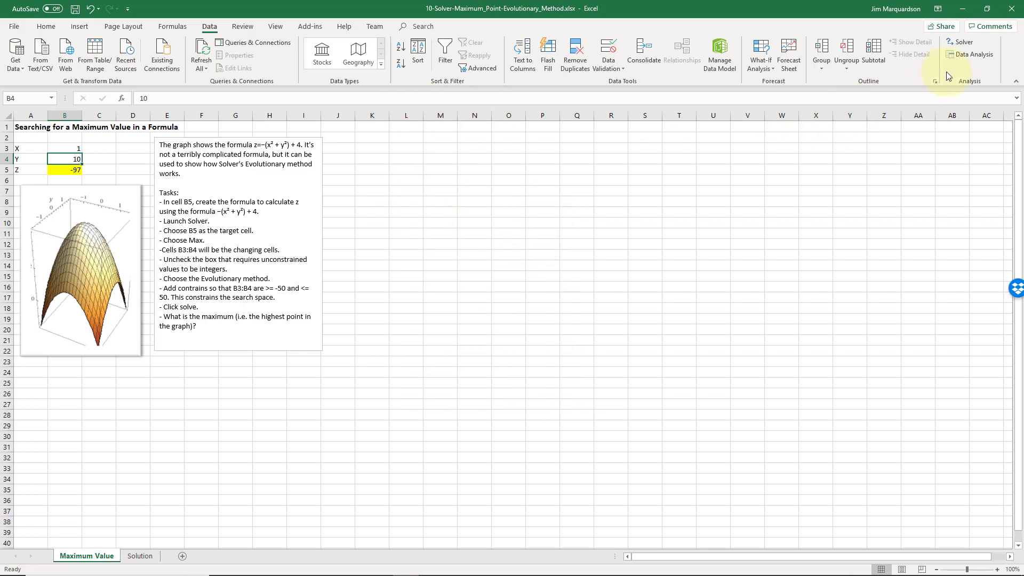
# Open Solver and set B5 as the objective and B3:B4 as the changing variable cells.
pyautogui.click(959, 41)
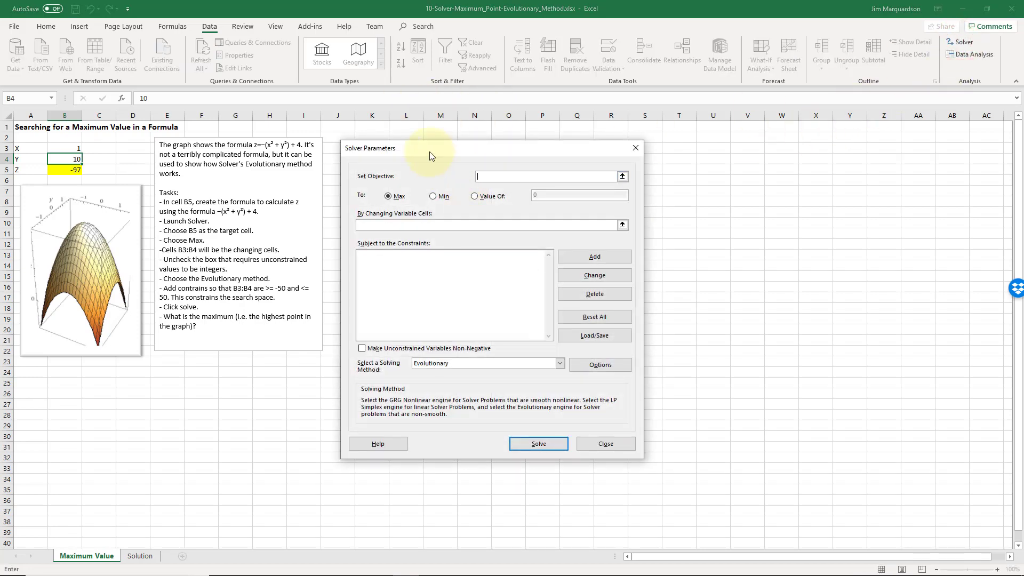
pyautogui.moveTo(430, 151); pyautogui.dragTo(427, 136)
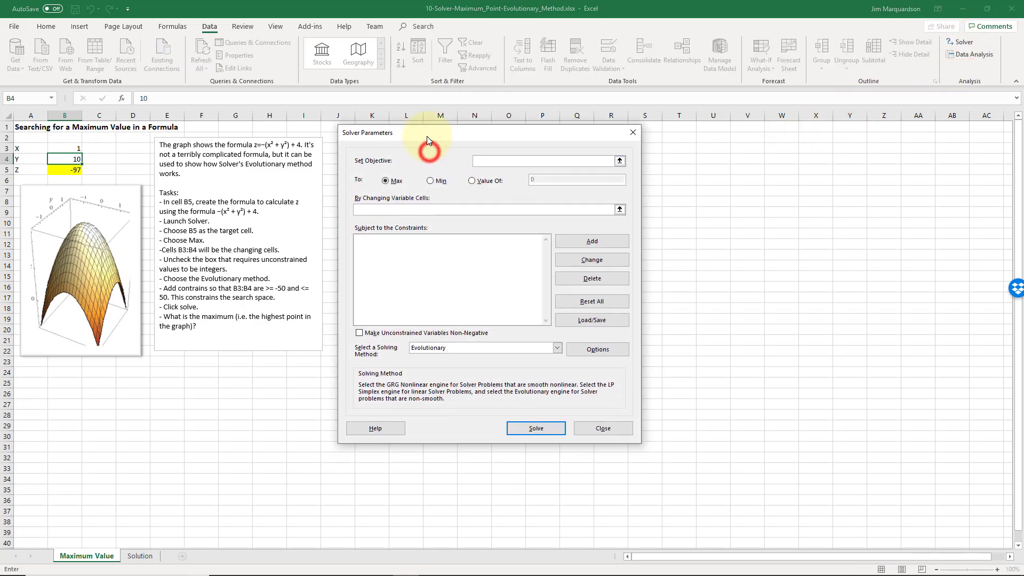
pyautogui.click(69, 172)
pyautogui.click(402, 210)
pyautogui.click(402, 210)
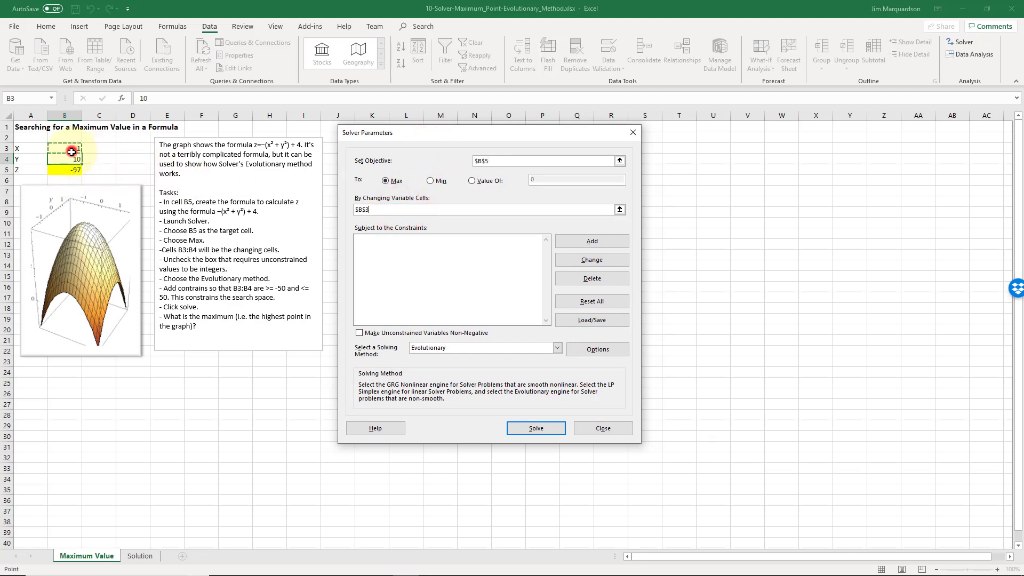
pyautogui.moveTo(68, 148); pyautogui.dragTo(71, 155)
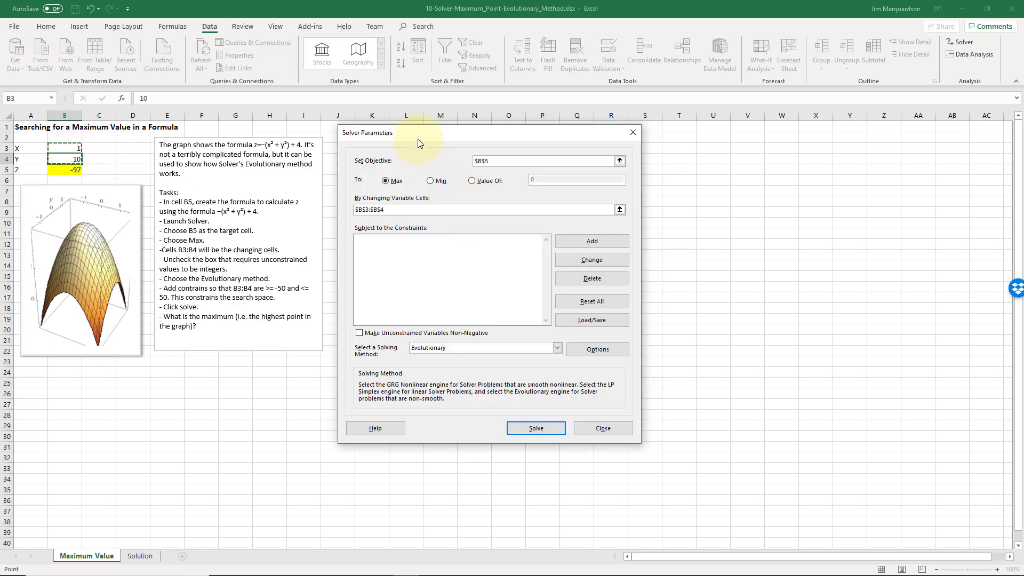
pyautogui.moveTo(416, 135); pyautogui.dragTo(416, 140)
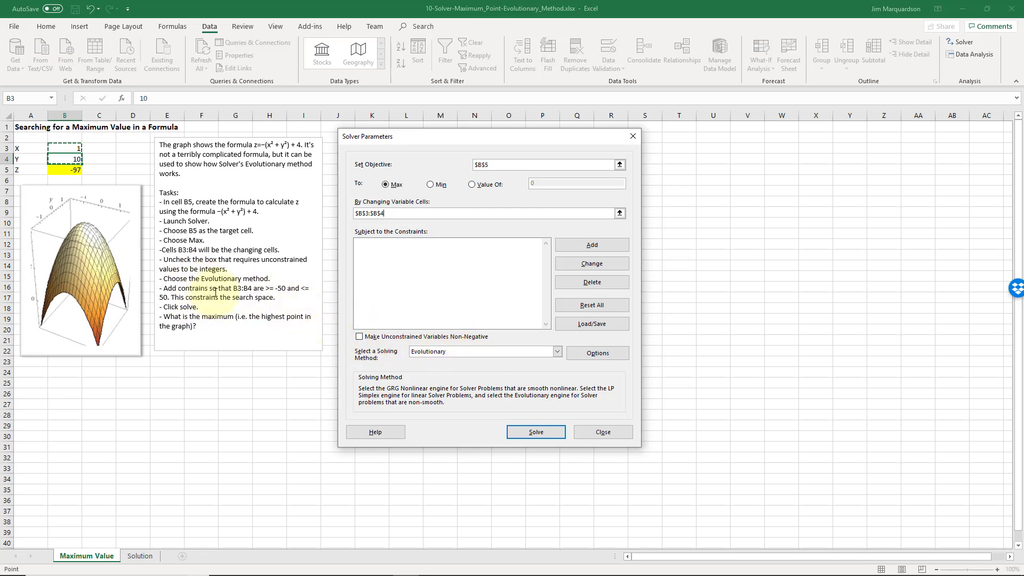
# Add a Solver constraint requiring cells B3:B4 to be <= 50.
pyautogui.click(575, 245)
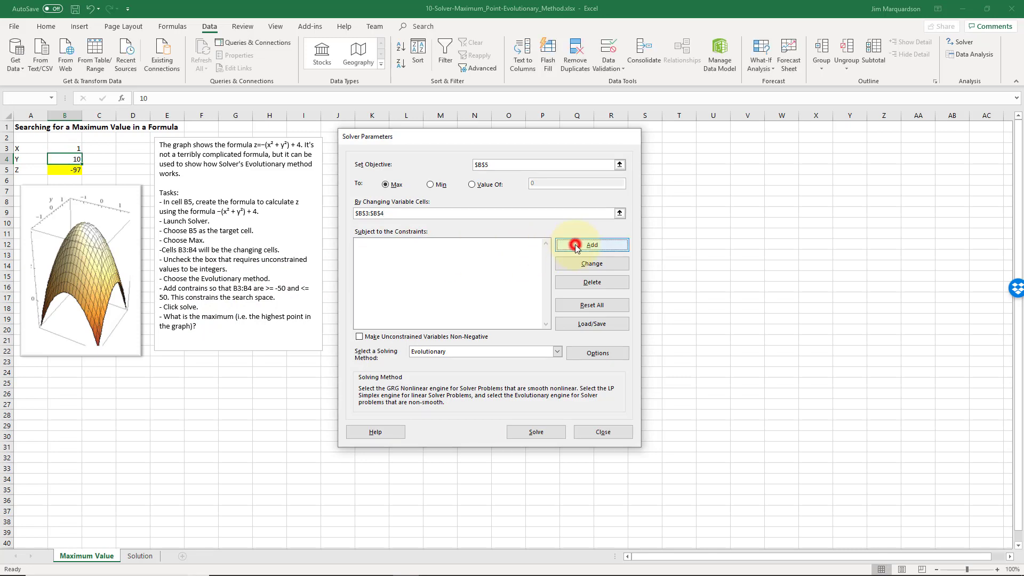
pyautogui.moveTo(72, 149); pyautogui.dragTo(77, 162)
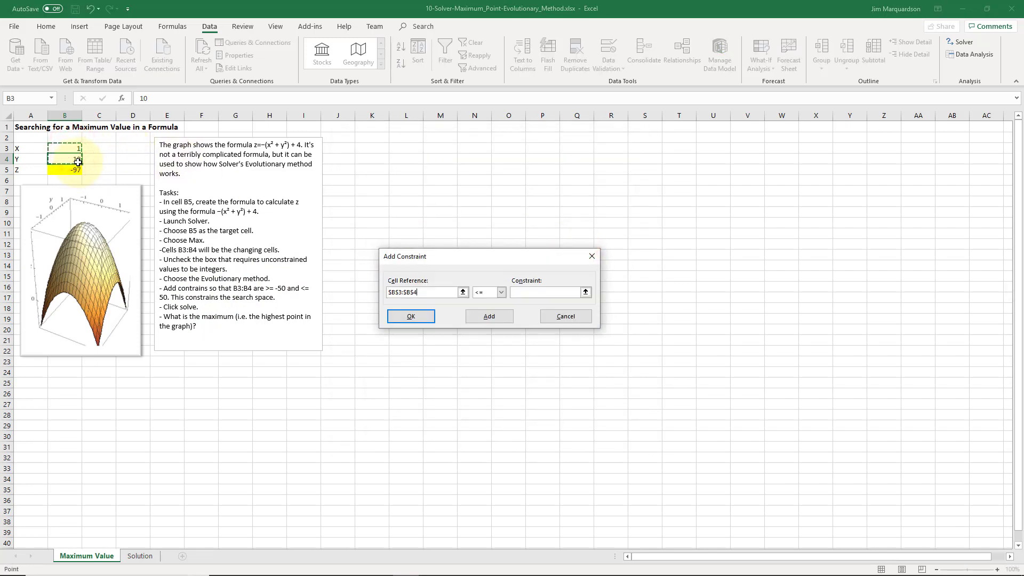
pyautogui.click(523, 291)
pyautogui.write('5')
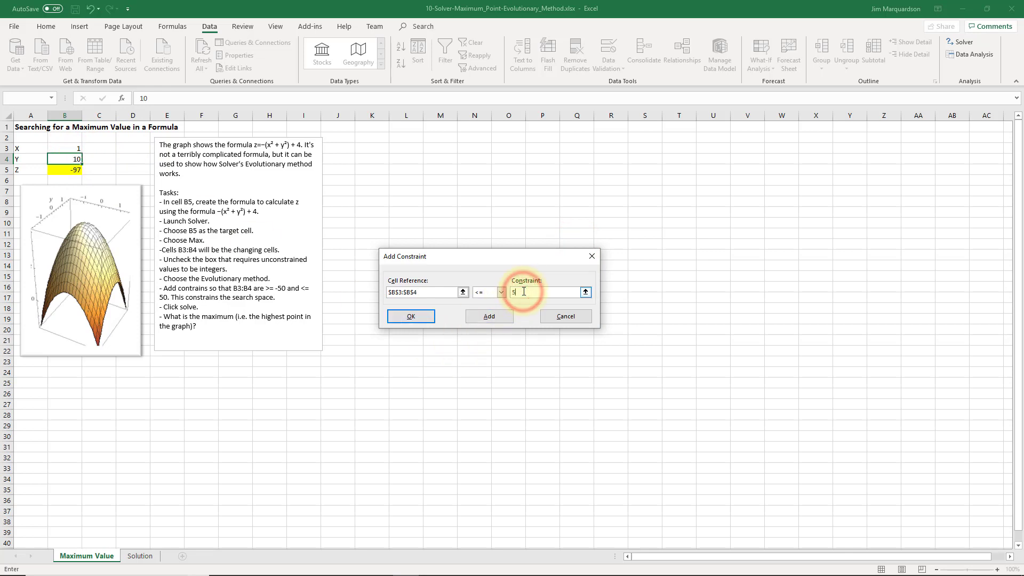
pyautogui.write('0')
pyautogui.click(489, 316)
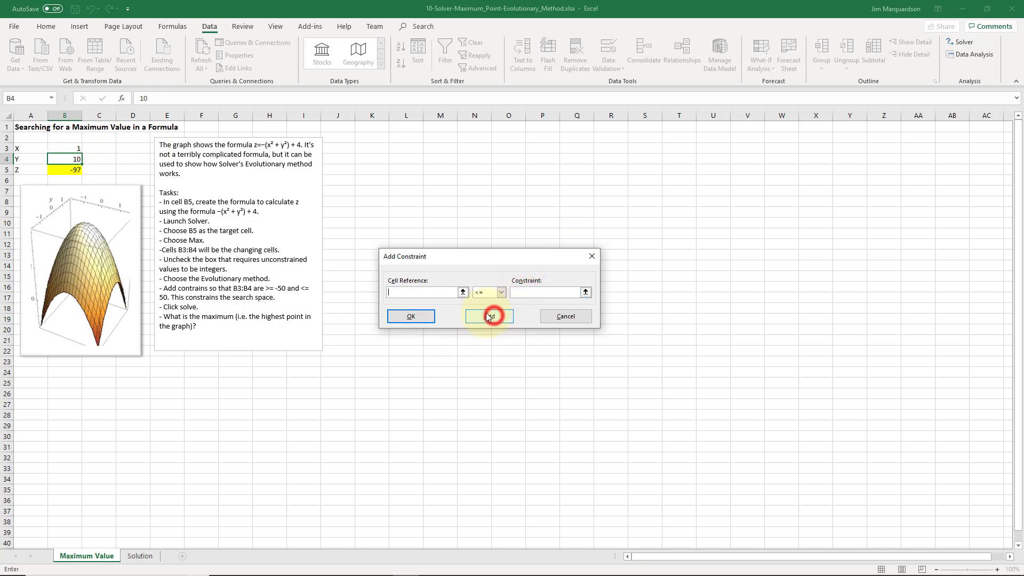
# Add a second Solver constraint requiring cells B3:B4 to be >= -50 and return to the Solver parameters.
pyautogui.moveTo(71, 150); pyautogui.dragTo(69, 160)
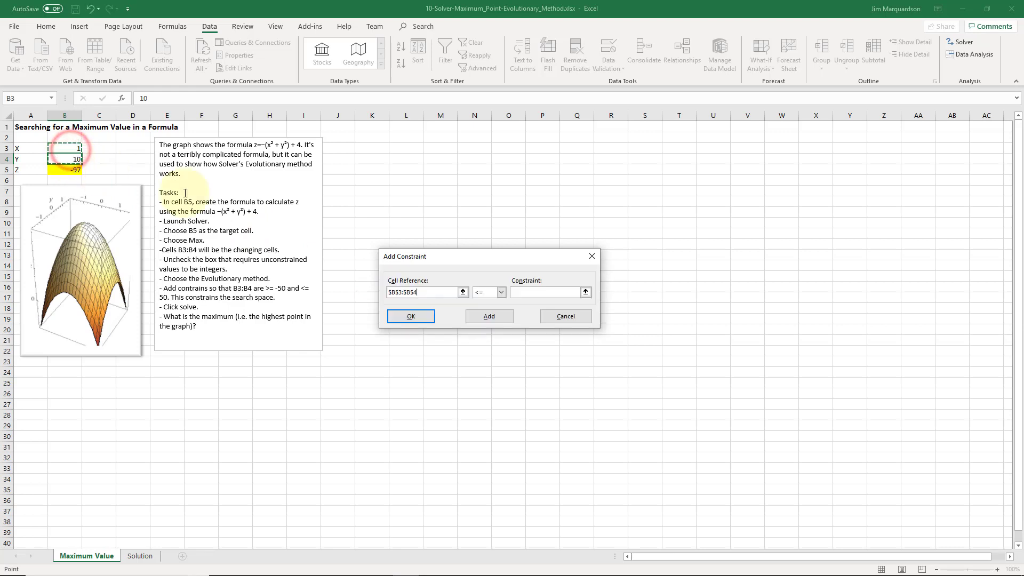
pyautogui.click(493, 295)
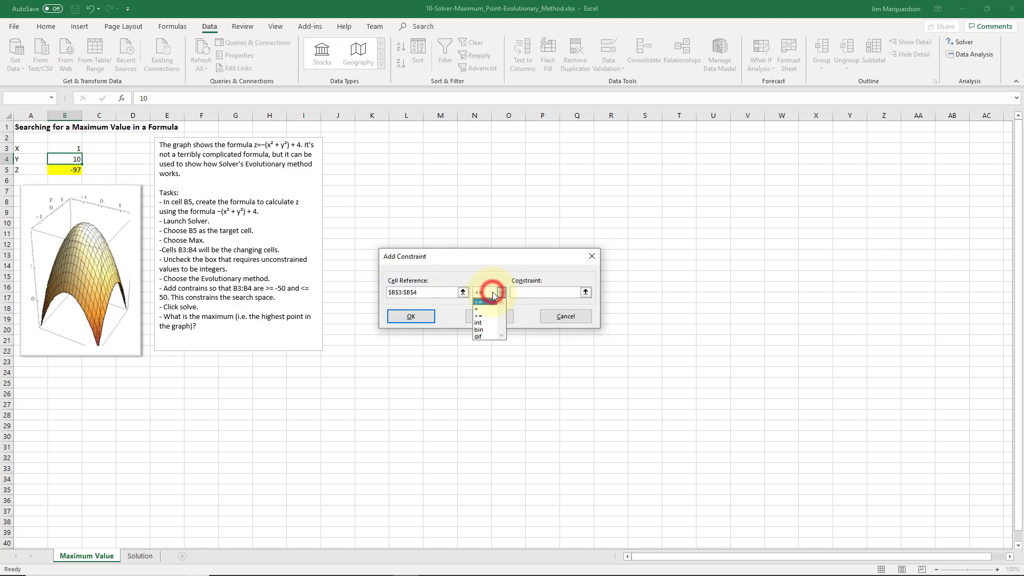
pyautogui.click(479, 316)
pyautogui.click(522, 294)
pyautogui.write('-50')
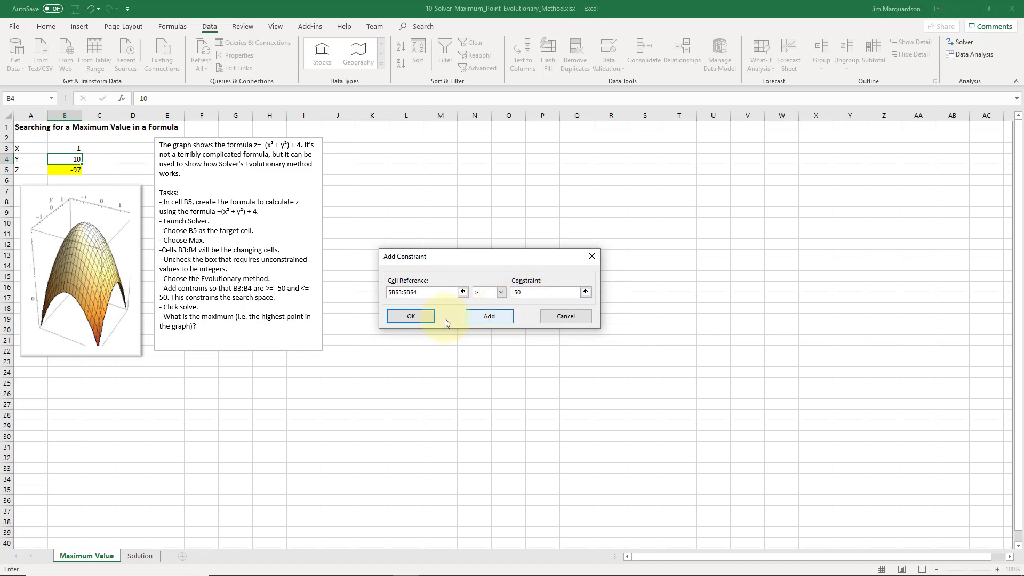
pyautogui.click(425, 318)
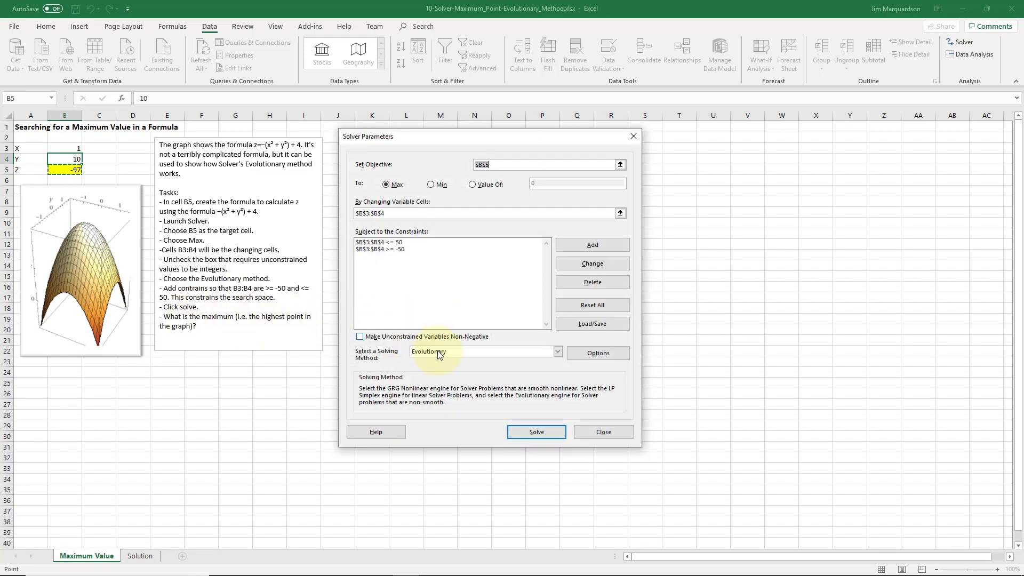
# Solve the model for the maximum with the Evolutionary method and keep the Solver solution.
pyautogui.click(535, 433)
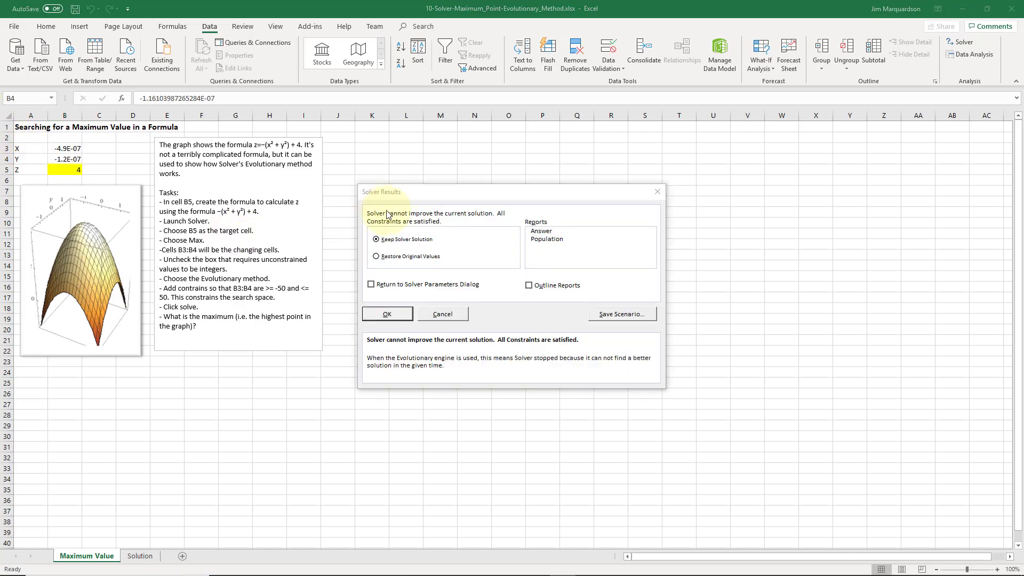
pyautogui.click(68, 161)
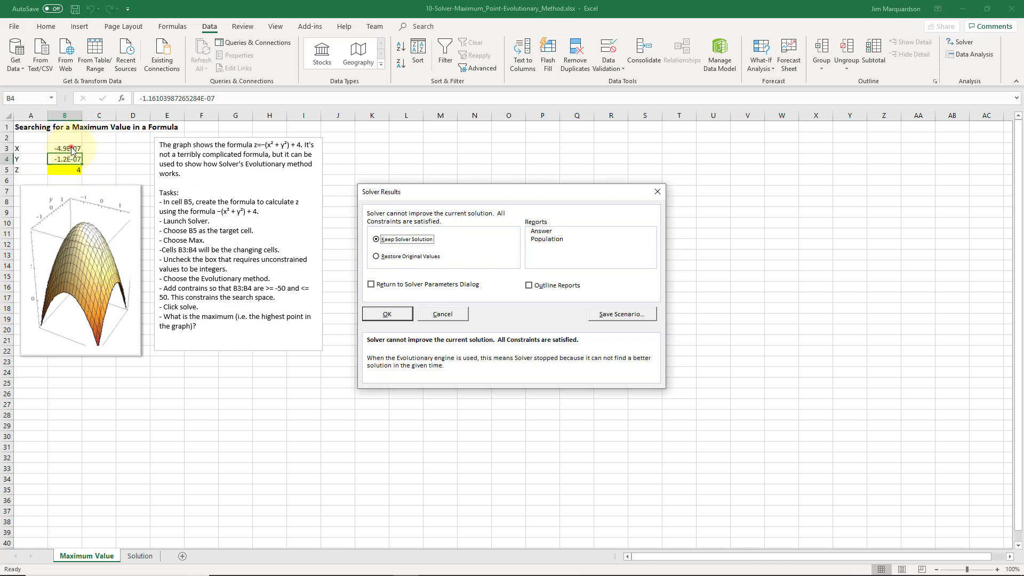
pyautogui.click(395, 318)
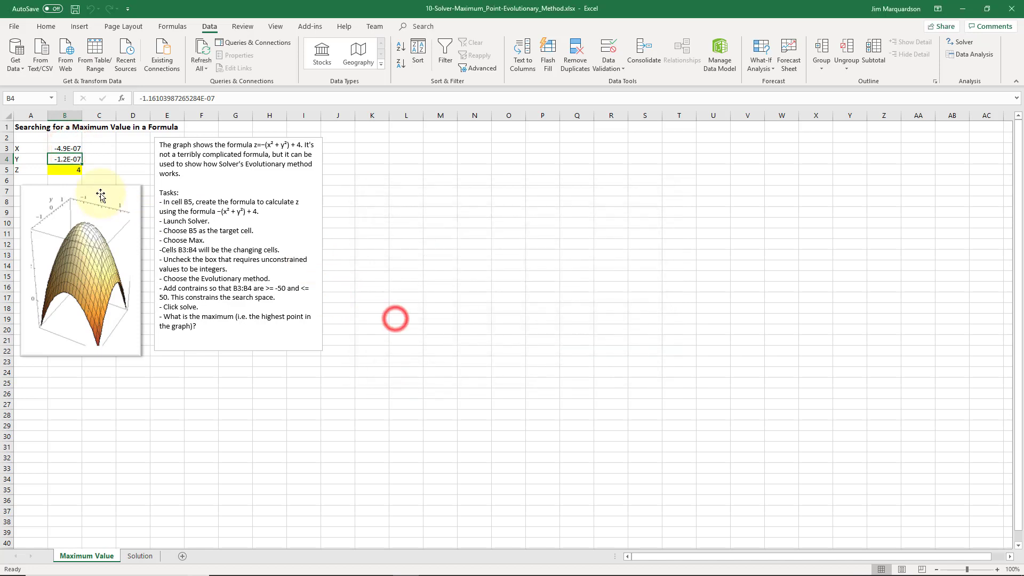
# Widen column B to show more digits of the X and Y values.
pyautogui.moveTo(98, 118); pyautogui.dragTo(99, 118)
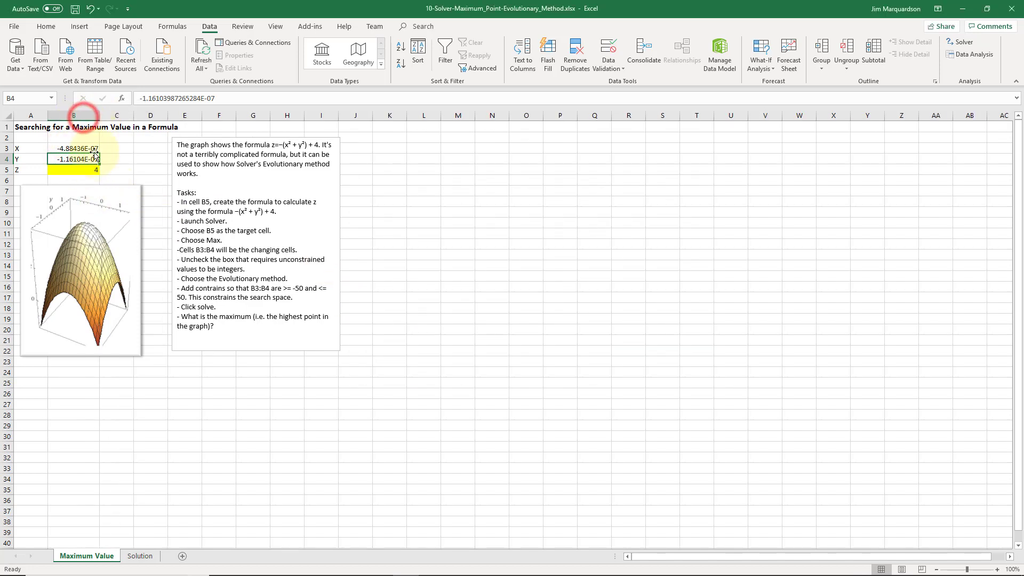
# Test the formula with 0 entered for both X in B3 and Y in B4.
pyautogui.click(84, 148)
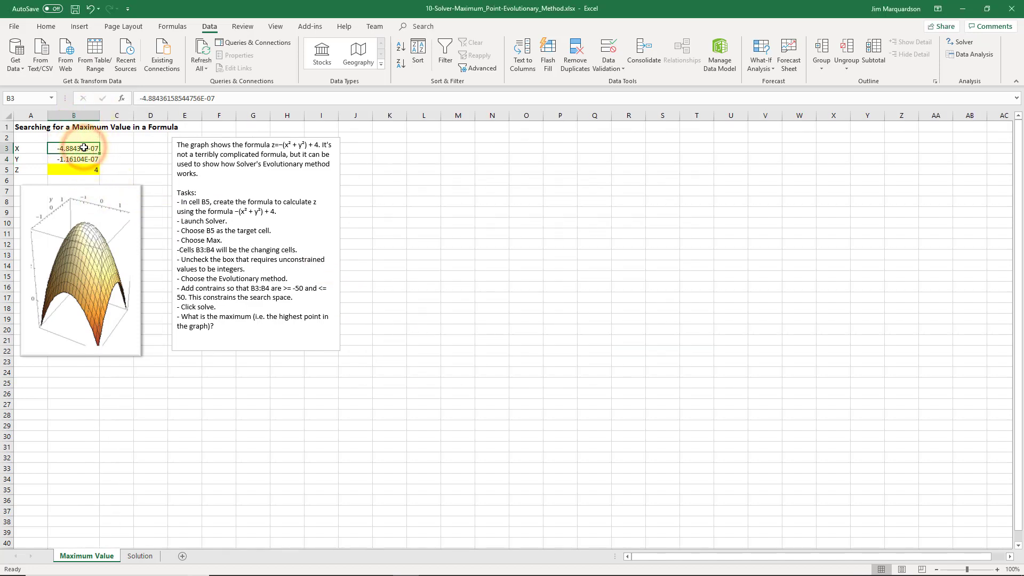
pyautogui.write('0')
pyautogui.press('Return')
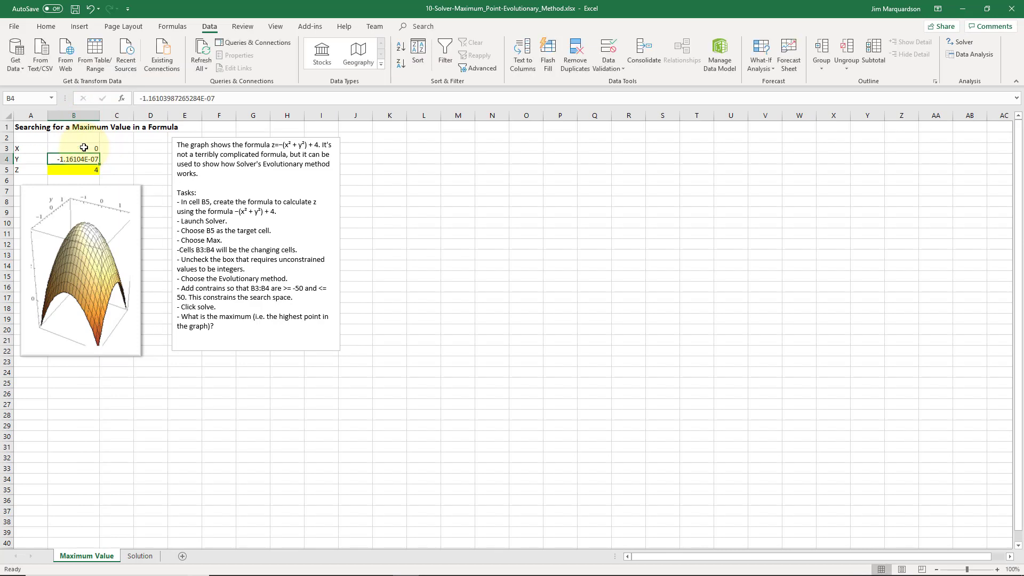
pyautogui.write('0')
pyautogui.press('Return')
pyautogui.press('Up')
pyautogui.press('Up')
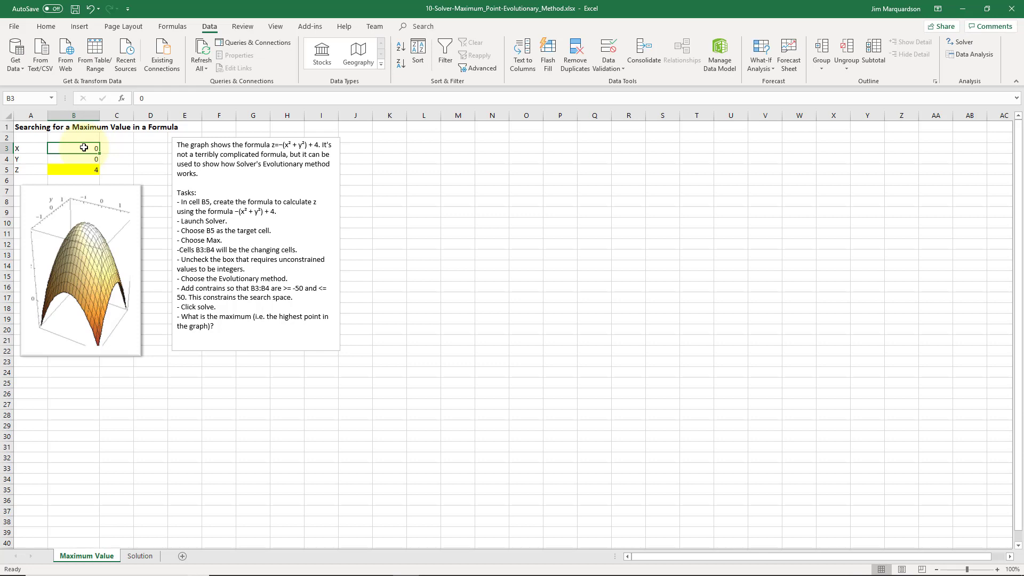
# Check the X and Y cells and undo the zero entries in B3 and B4.
pyautogui.press('Down')
pyautogui.press('Up')
pyautogui.press('Down')
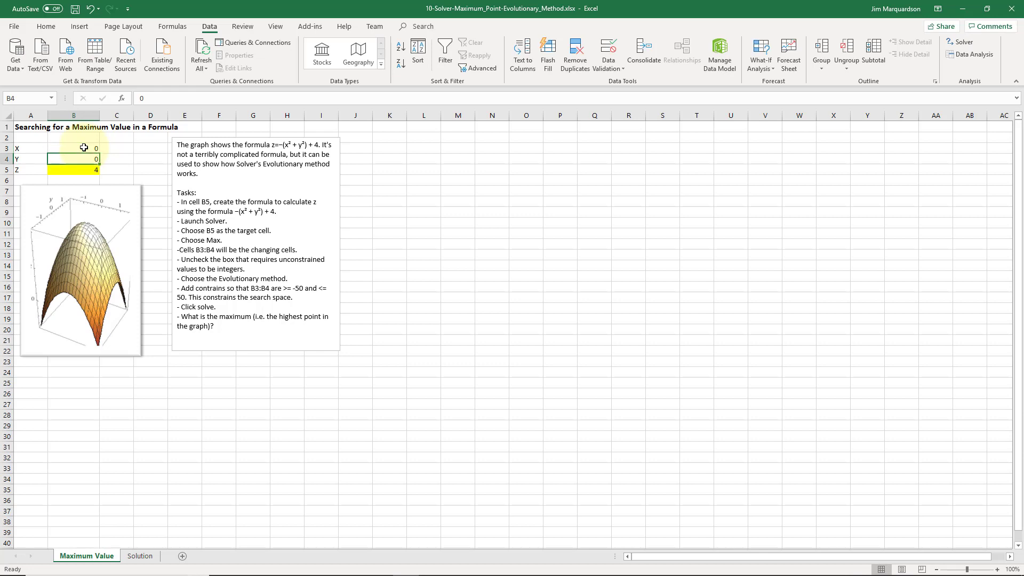
pyautogui.press('Up')
pyautogui.press('Down')
pyautogui.press('Up')
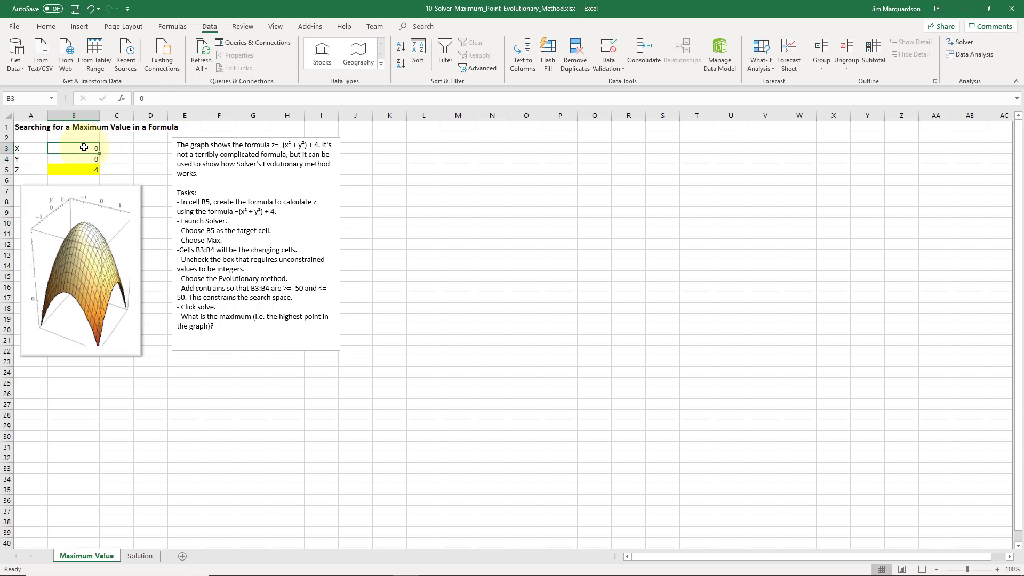
pyautogui.hotkey('ctrl', 'z')
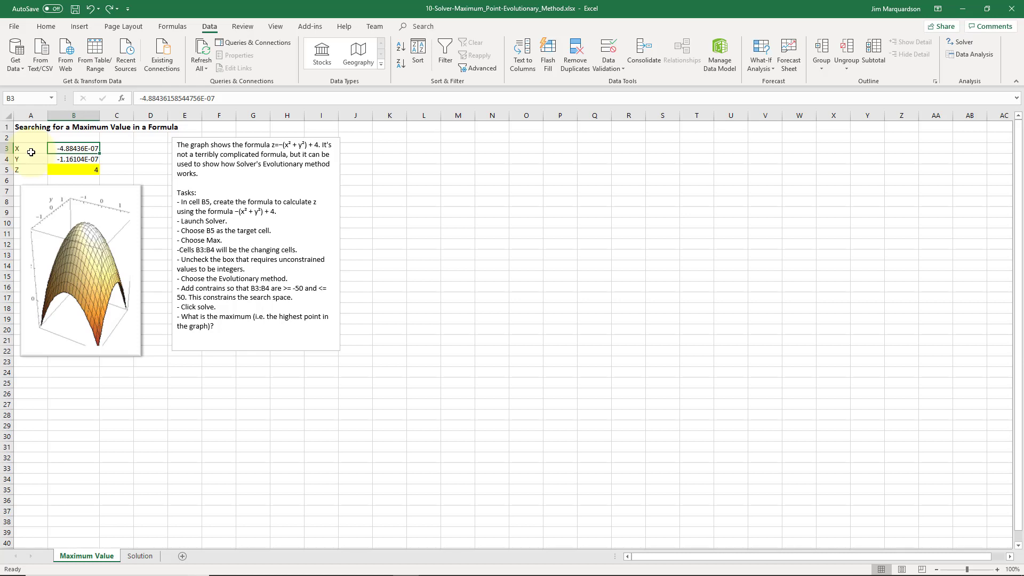
# Enter 1 for both X in B3 and Y in B4.
pyautogui.doubleClick(85, 145)
pyautogui.write('1')
pyautogui.press('Return')
pyautogui.write('1')
# Set both X in B3 and Y in B4 to 5 as Solver's starting values.
pyautogui.press('Return')
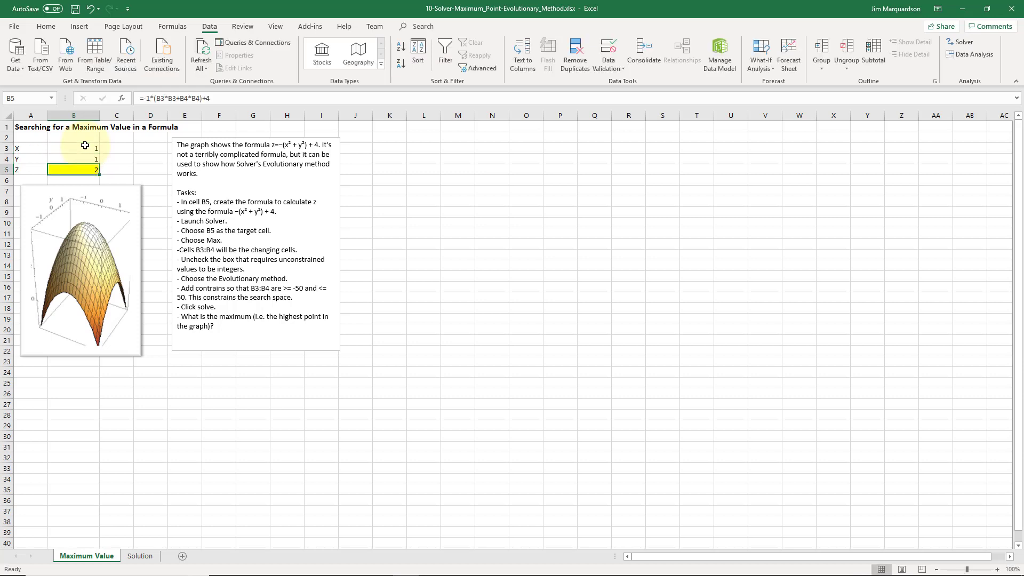
pyautogui.click(85, 145)
pyautogui.write('5')
pyautogui.press('Return')
pyautogui.write('5')
pyautogui.press('Return')
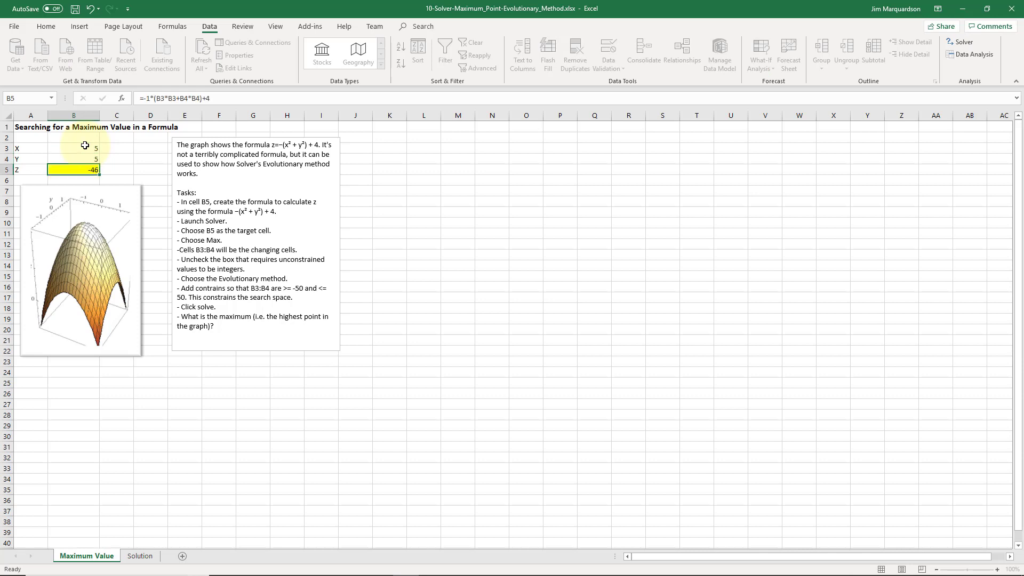
pyautogui.press('Up')
pyautogui.click(85, 146)
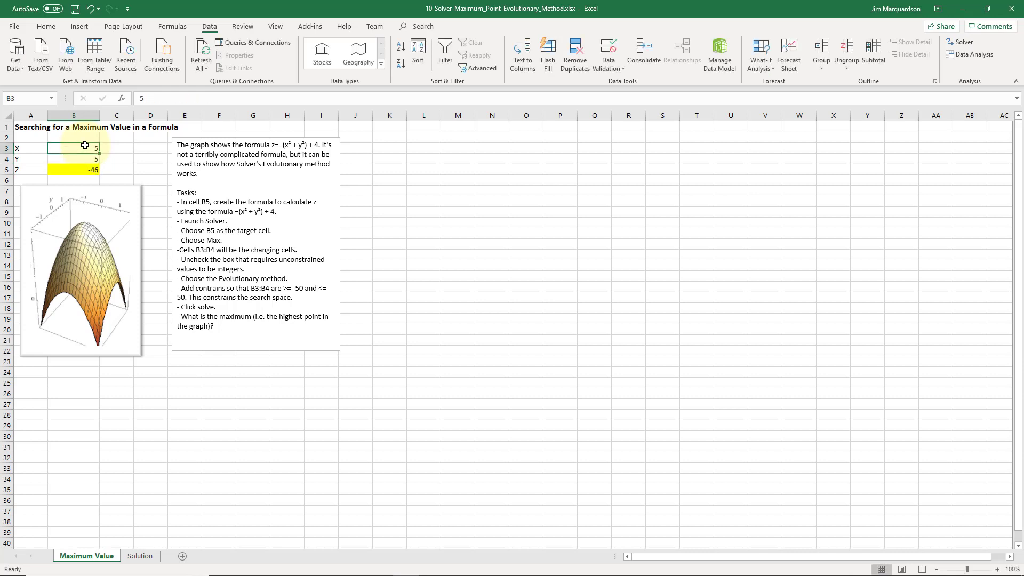
# Try solving the existing Solver model with the Simplex LP method and close the results.
pyautogui.click(953, 43)
pyautogui.click(954, 43)
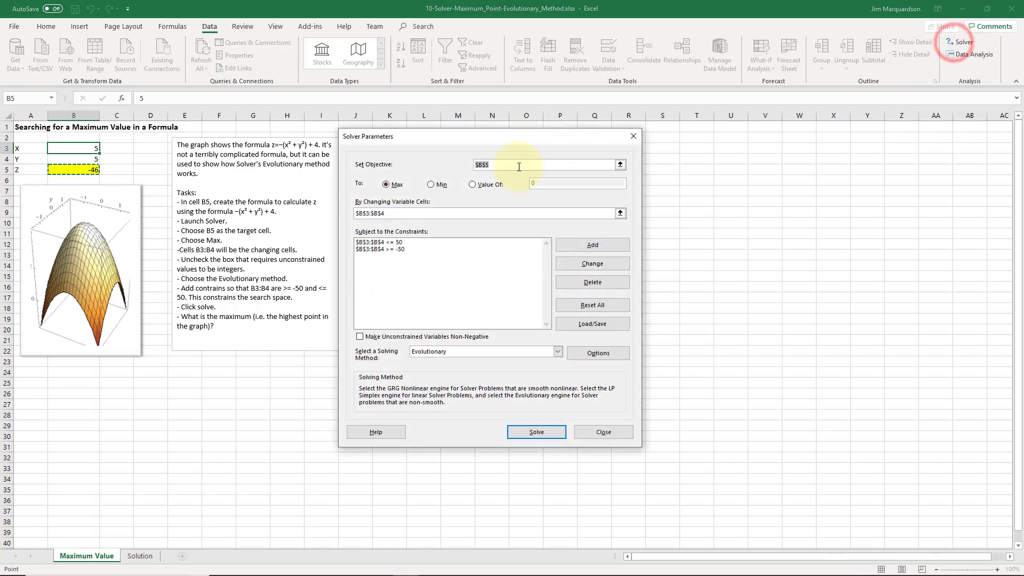
pyautogui.click(477, 353)
pyautogui.click(469, 367)
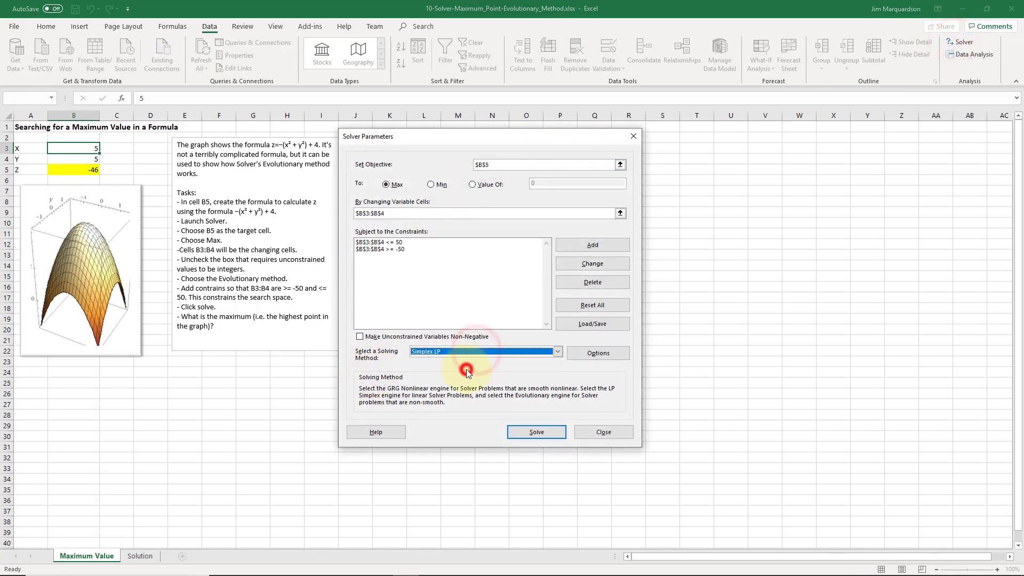
pyautogui.click(533, 432)
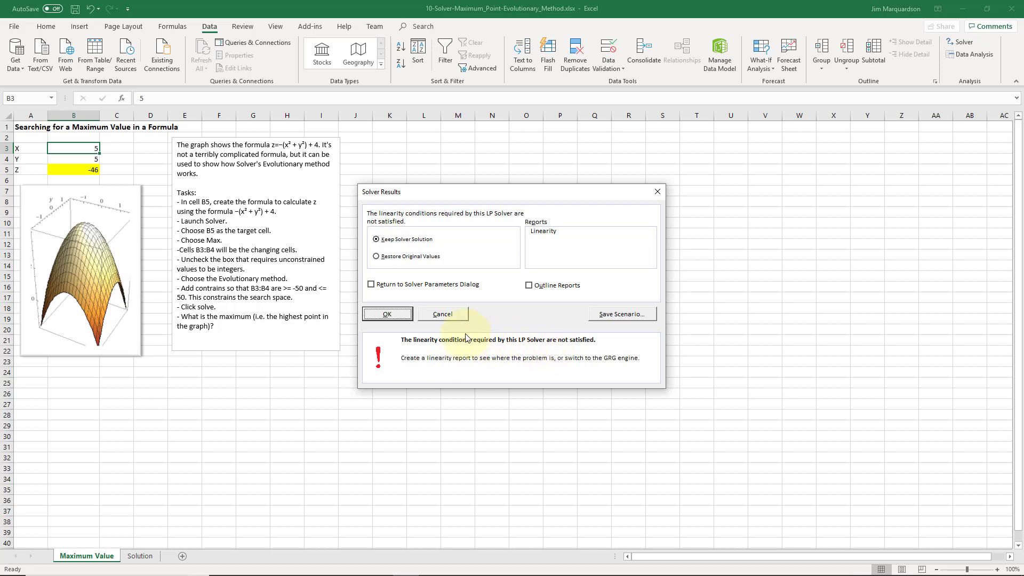
pyautogui.click(393, 317)
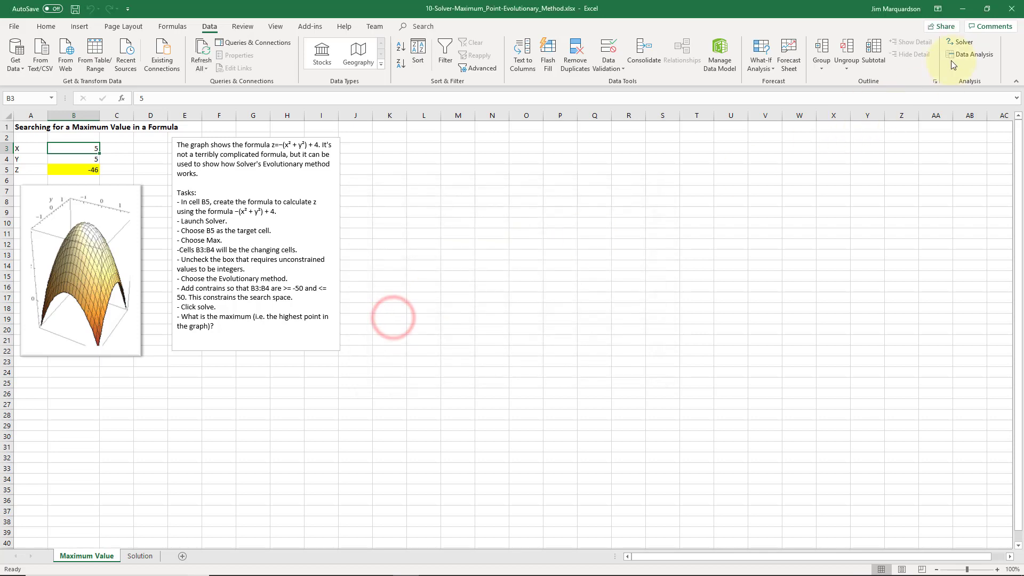
# Reopen Solver, solve the model with the GRG Nonlinear method, and keep the Solver solution.
pyautogui.click(964, 43)
pyautogui.click(450, 352)
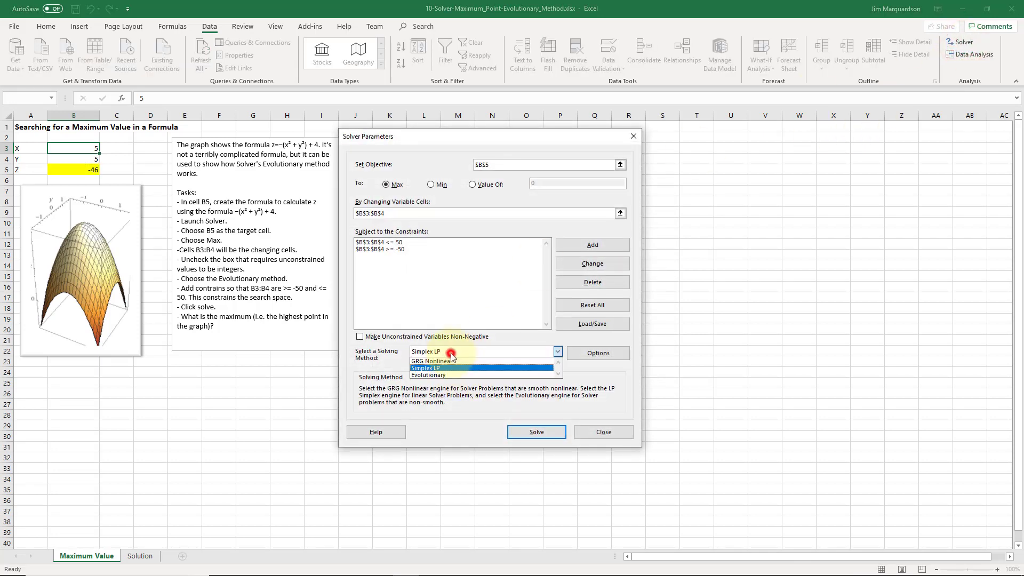
pyautogui.click(450, 358)
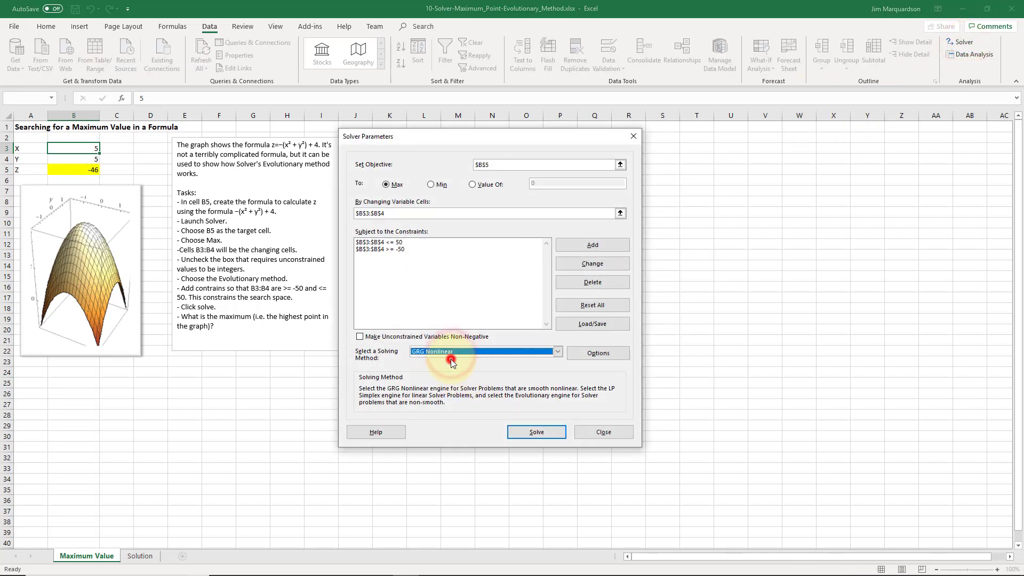
pyautogui.click(524, 434)
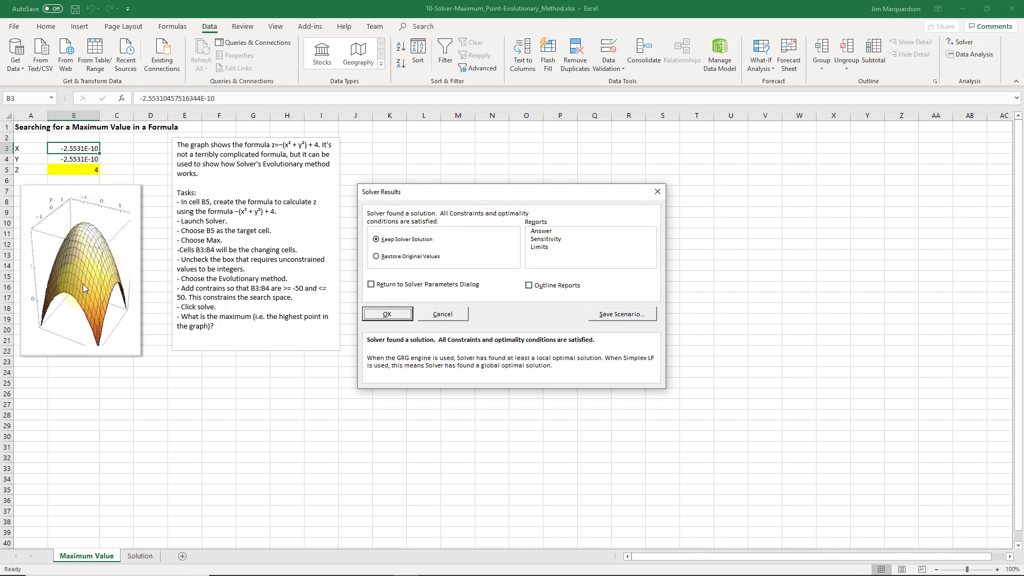
pyautogui.click(388, 314)
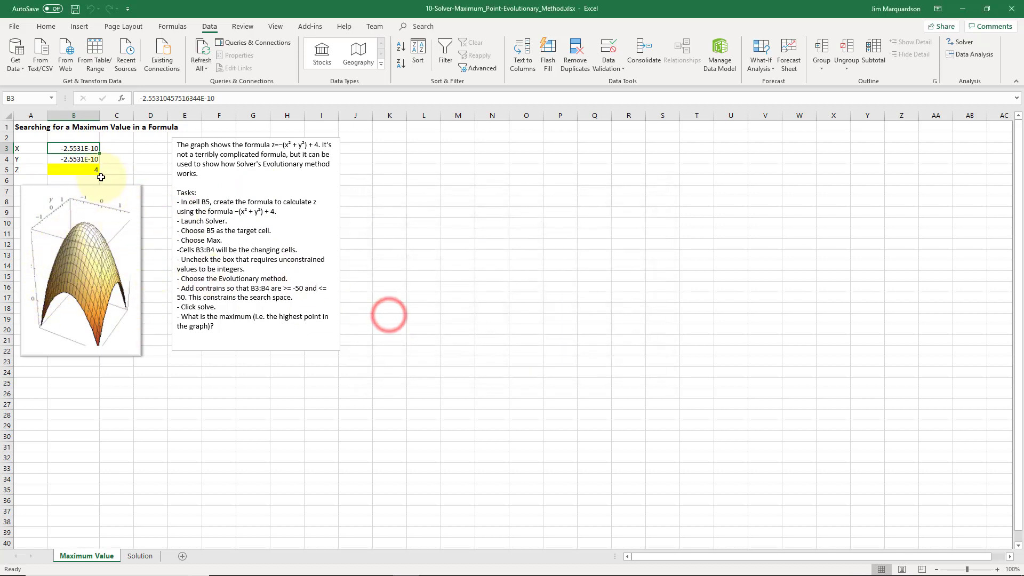
# Examine the full solved values of X in B3 and Y in B4, finishing on the worksheet title in A1.
pyautogui.click(83, 158)
pyautogui.click(83, 158)
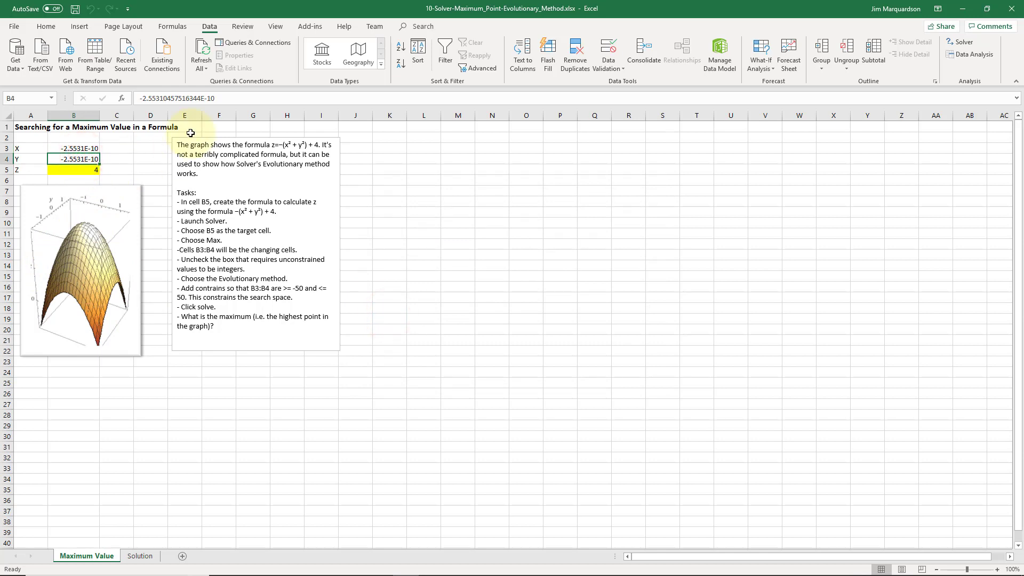
pyautogui.press('Up')
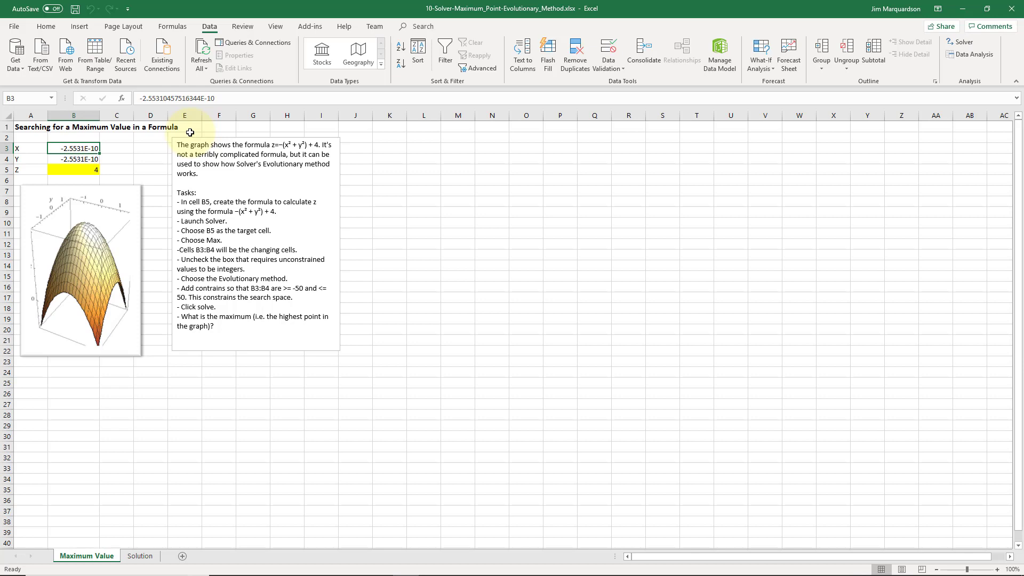
pyautogui.press('Down')
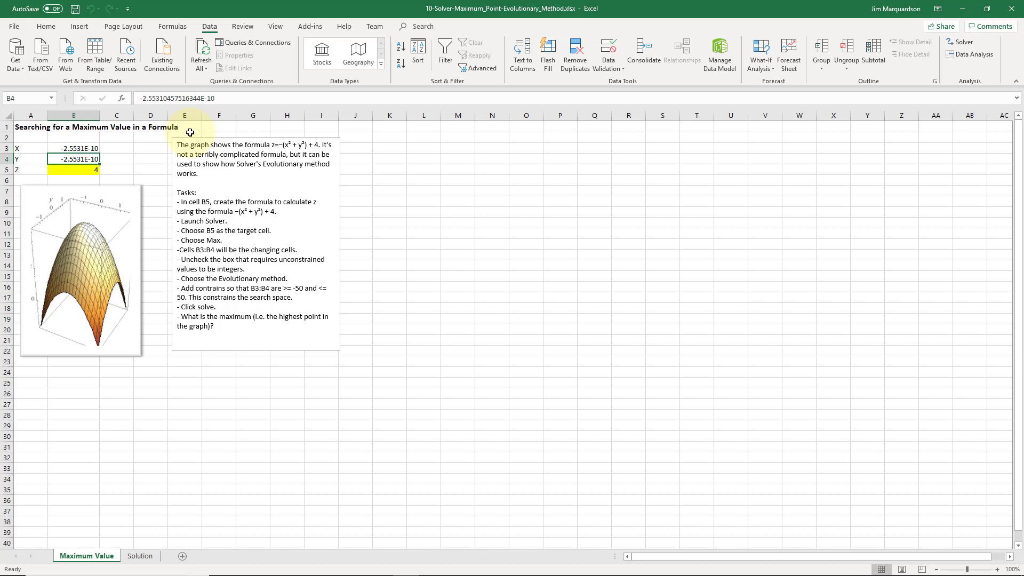
pyautogui.press('Up')
pyautogui.press('Up')
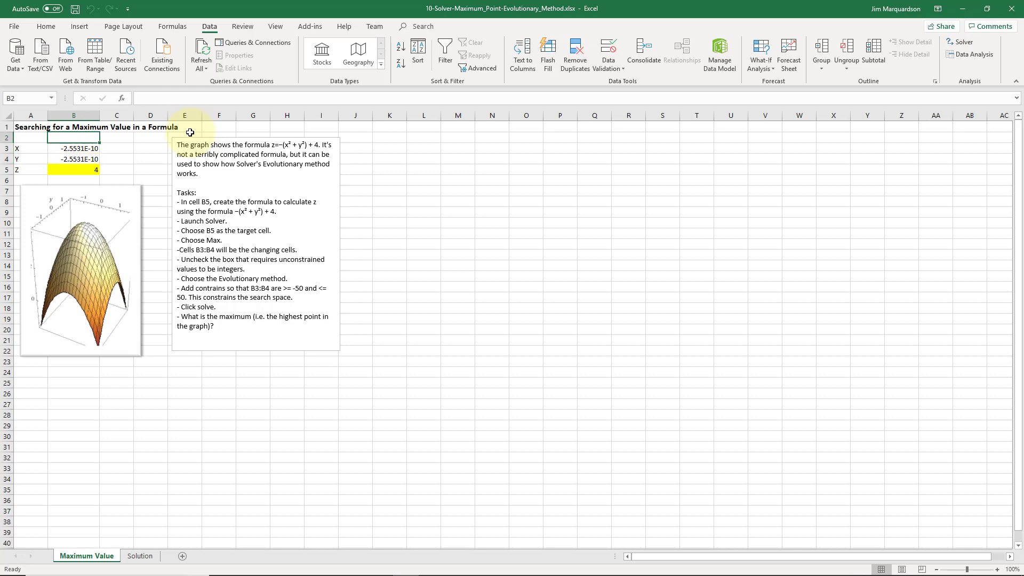
pyautogui.press('Up')
pyautogui.press('Left')
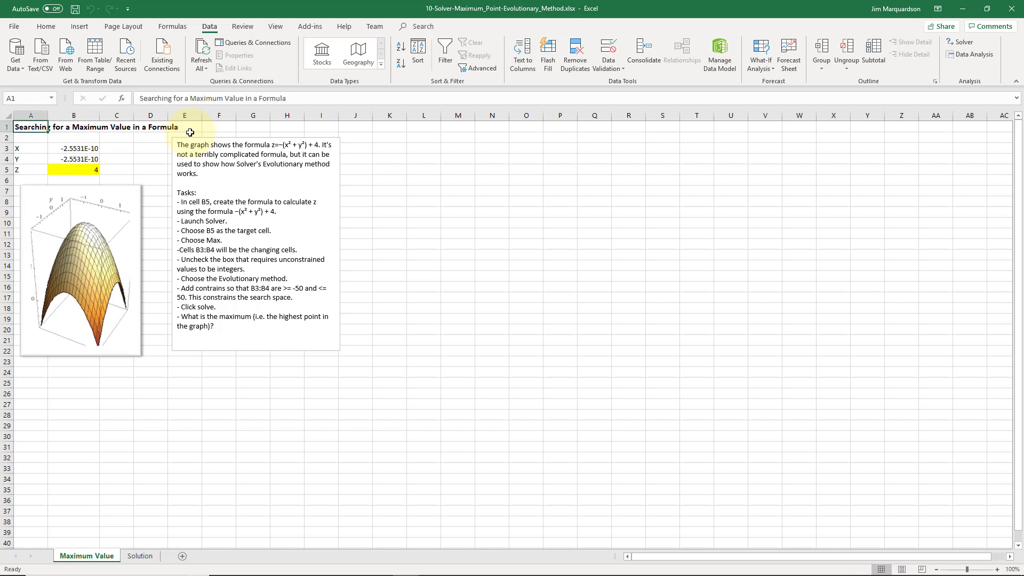